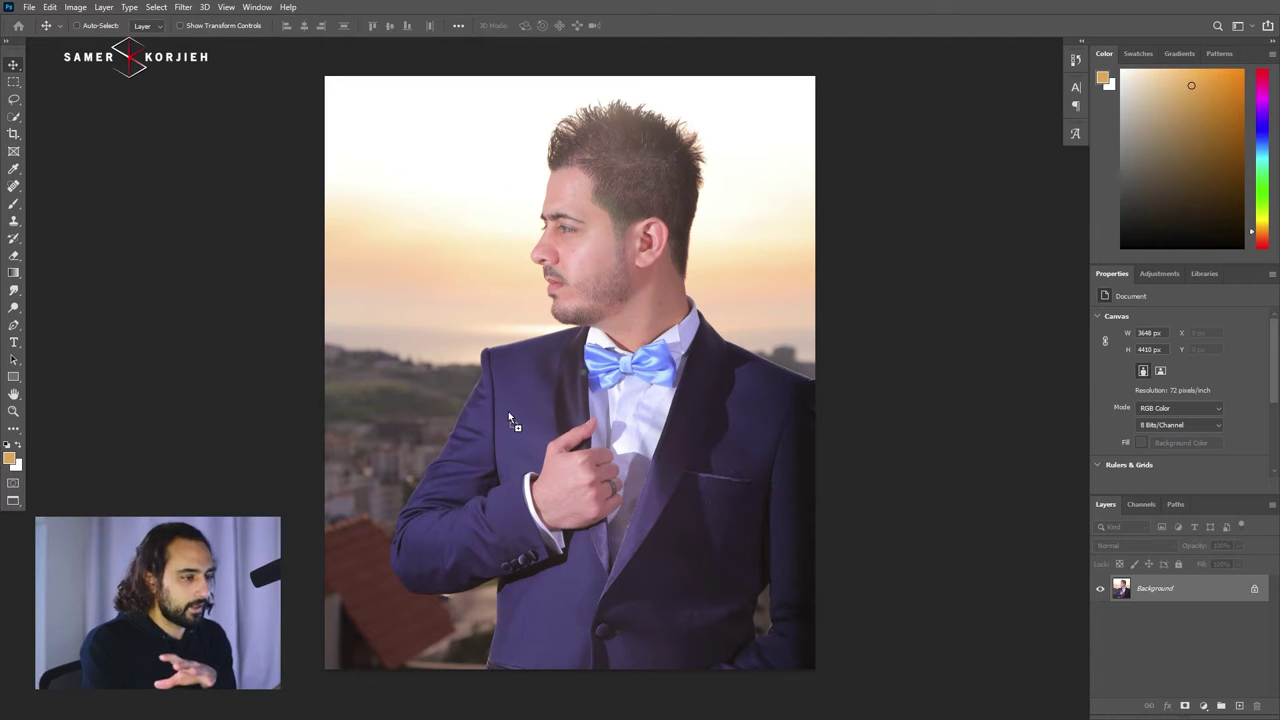
Place the evergreen forest photo, then enlarge it and rotate it about 90° to fill the canvas
{"action": "left_click_drag", "start_coordinate": [508, 411], "coordinate": [566, 405]}
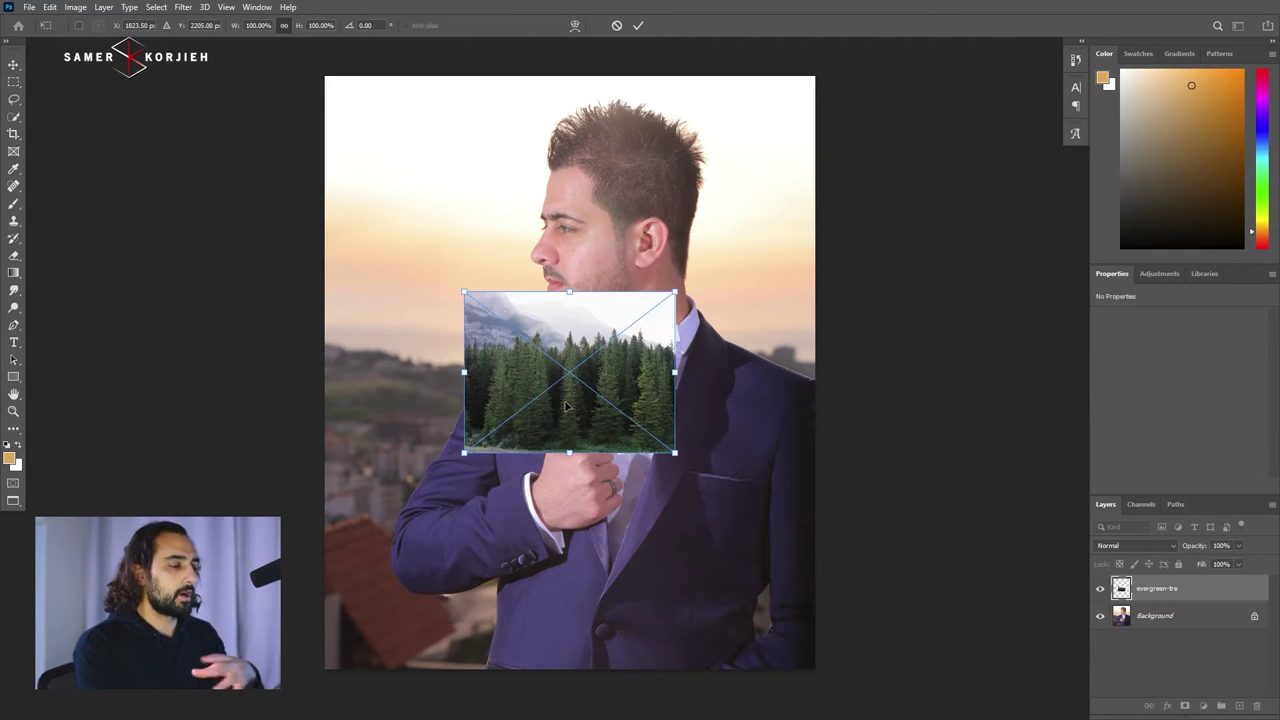
{"action": "left_click_drag", "start_coordinate": [677, 287], "coordinate": [871, 245]}
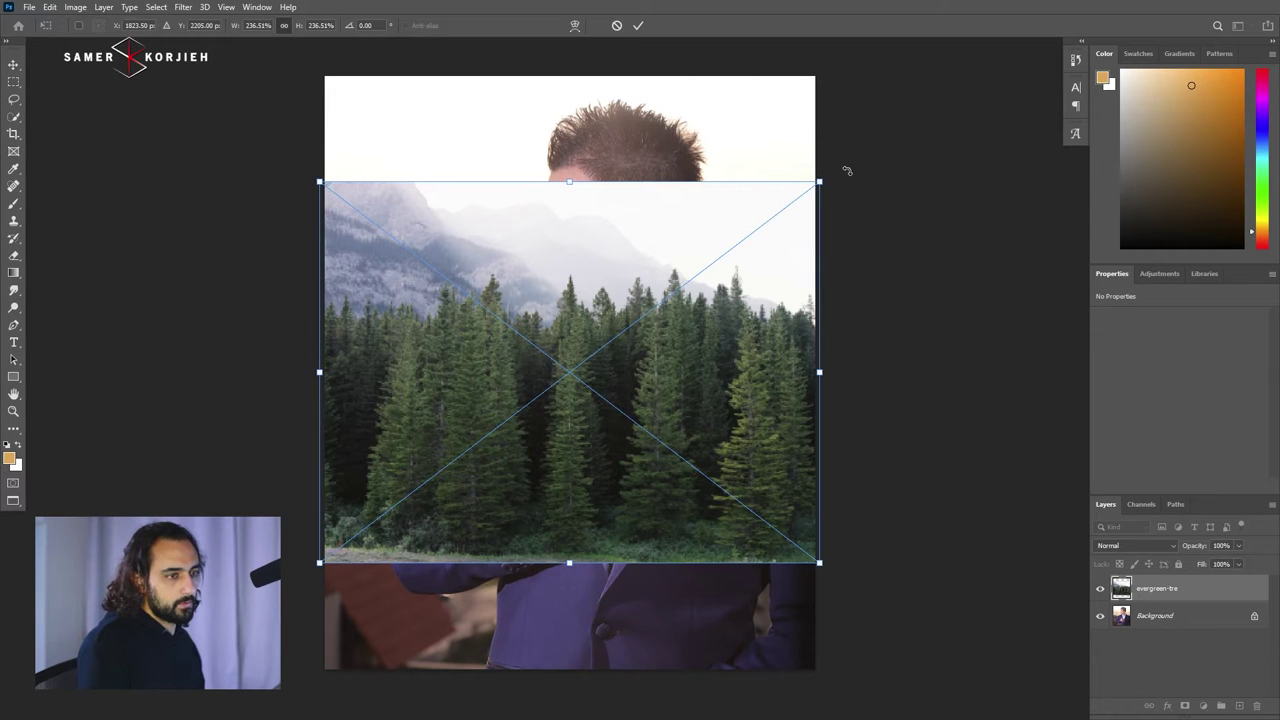
{"action": "mouse_move", "coordinate": [845, 170]}
{"action": "left_mouse_down"}
{"action": "mouse_move", "coordinate": [906, 443]}
{"action": "mouse_move", "coordinate": [874, 563]}
{"action": "mouse_move", "coordinate": [840, 606]}
{"action": "mouse_move", "coordinate": [805, 634]}
{"action": "mouse_move", "coordinate": [868, 560]}
{"action": "mouse_move", "coordinate": [857, 586]}
{"action": "mouse_move", "coordinate": [777, 634]}
{"action": "mouse_move", "coordinate": [765, 660]}
{"action": "mouse_move", "coordinate": [821, 602]}
{"action": "mouse_move", "coordinate": [776, 642]}
{"action": "mouse_move", "coordinate": [818, 600]}
{"action": "mouse_move", "coordinate": [854, 514]}
{"action": "mouse_move", "coordinate": [809, 589]}
{"action": "mouse_move", "coordinate": [725, 640]}
{"action": "left_mouse_up"}
{"action": "scroll", "coordinate": [672, 368], "scroll_direction": "down", "scroll_amount": 1}
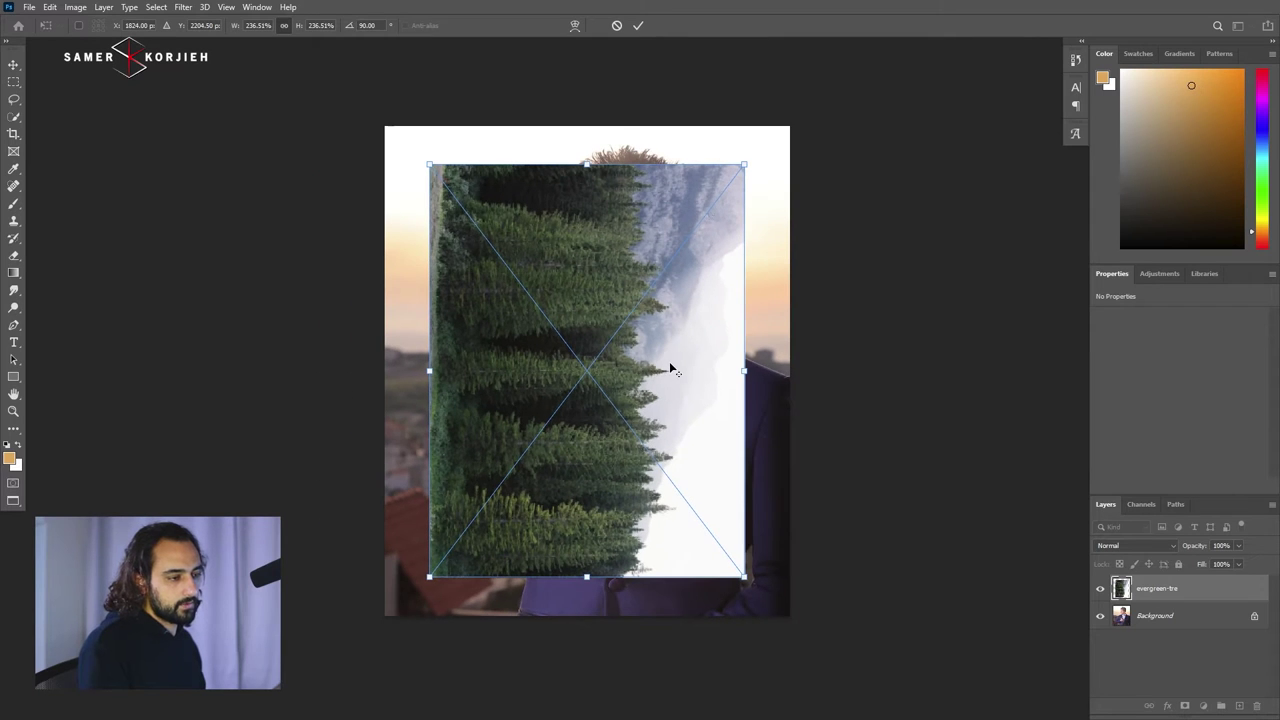
{"action": "left_click_drag", "start_coordinate": [744, 162], "coordinate": [777, 121]}
{"action": "mouse_move", "coordinate": [730, 290]}
{"action": "left_mouse_down"}
{"action": "mouse_move", "coordinate": [720, 329]}
{"action": "mouse_move", "coordinate": [809, 334]}
{"action": "mouse_move", "coordinate": [747, 332]}
{"action": "left_mouse_up"}
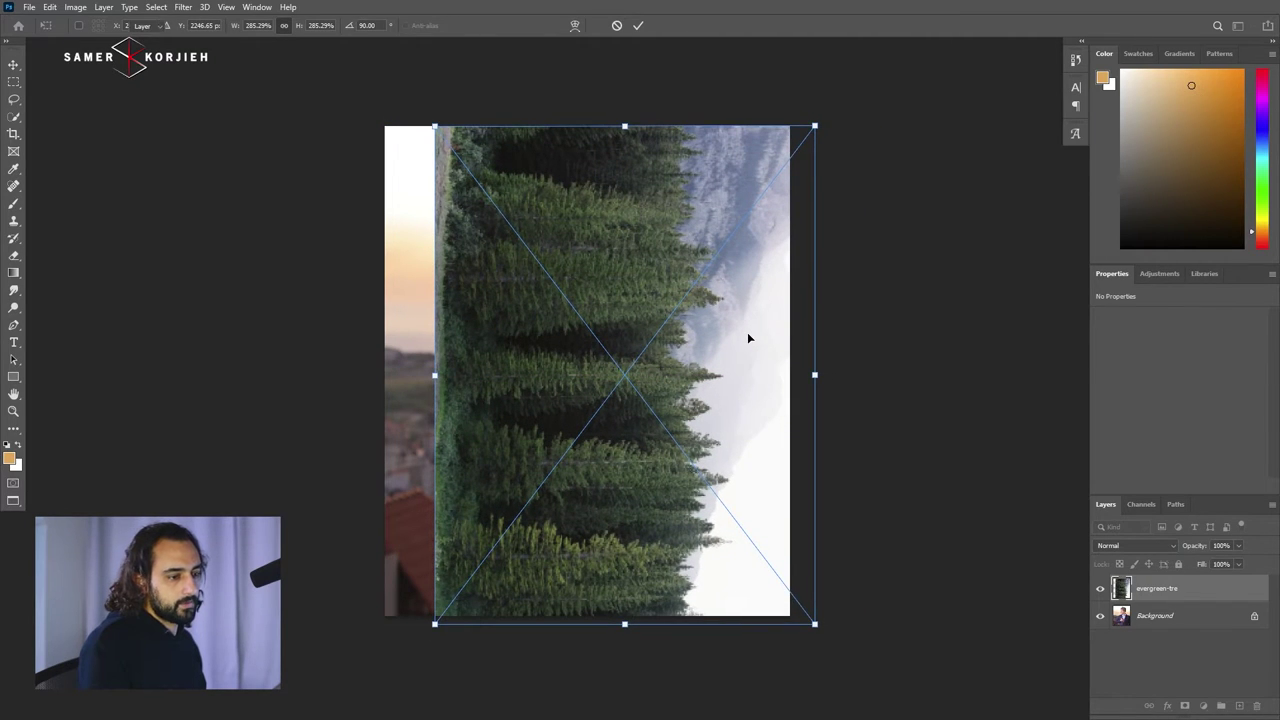
{"action": "key", "text": "Return"}
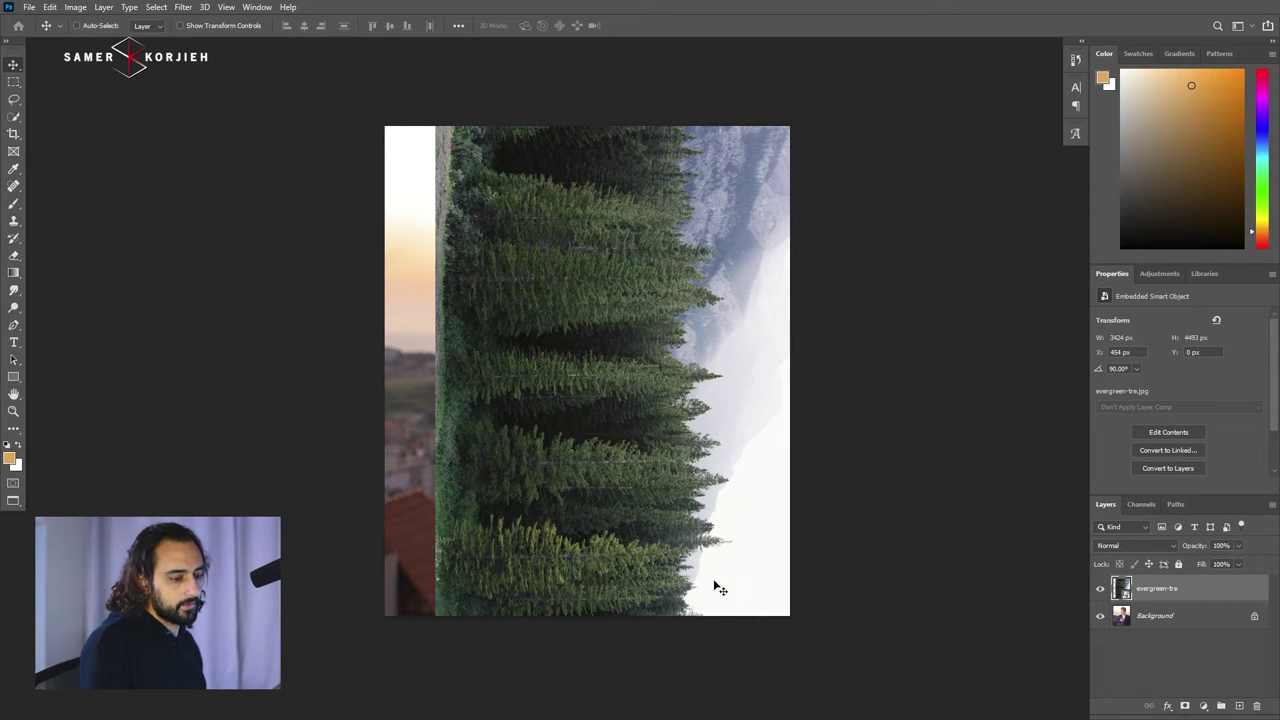
Flip the forest vertically, nudge it left to cover the canvas, and hide its layer
{"action": "left_click", "coordinate": [49, 7]}
{"action": "mouse_move", "coordinate": [120, 311]}
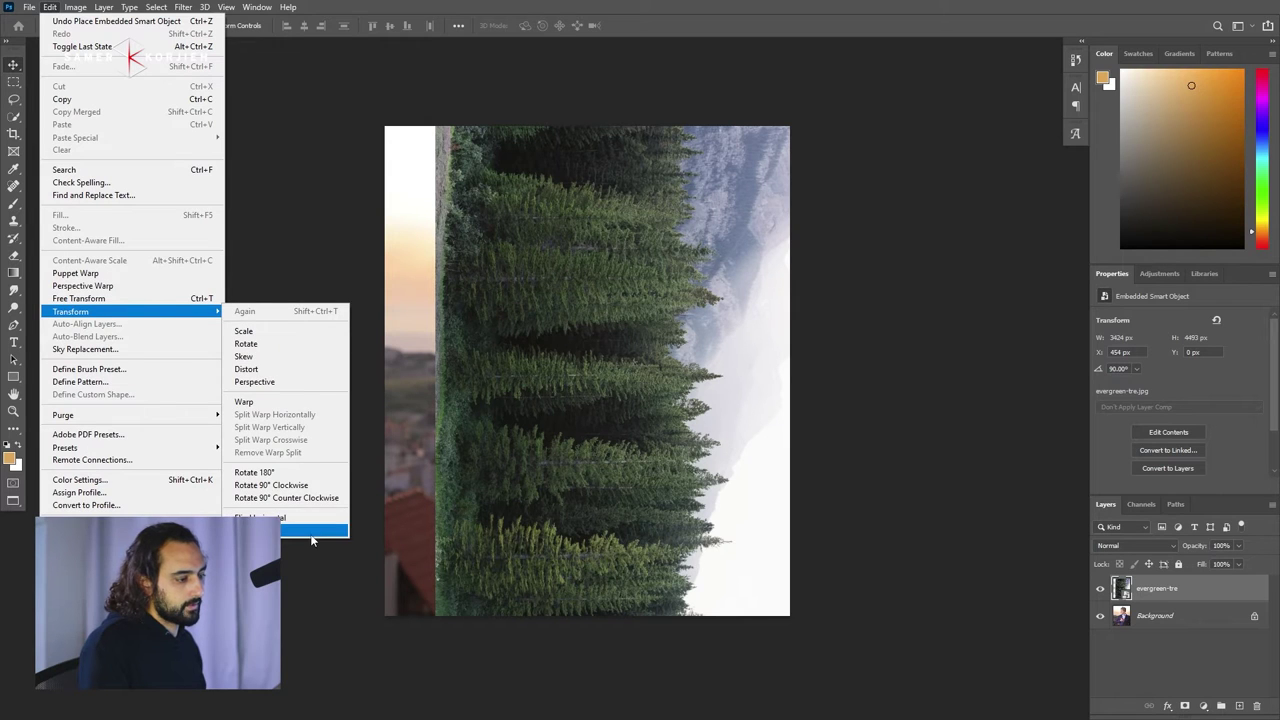
{"action": "left_click", "coordinate": [310, 536]}
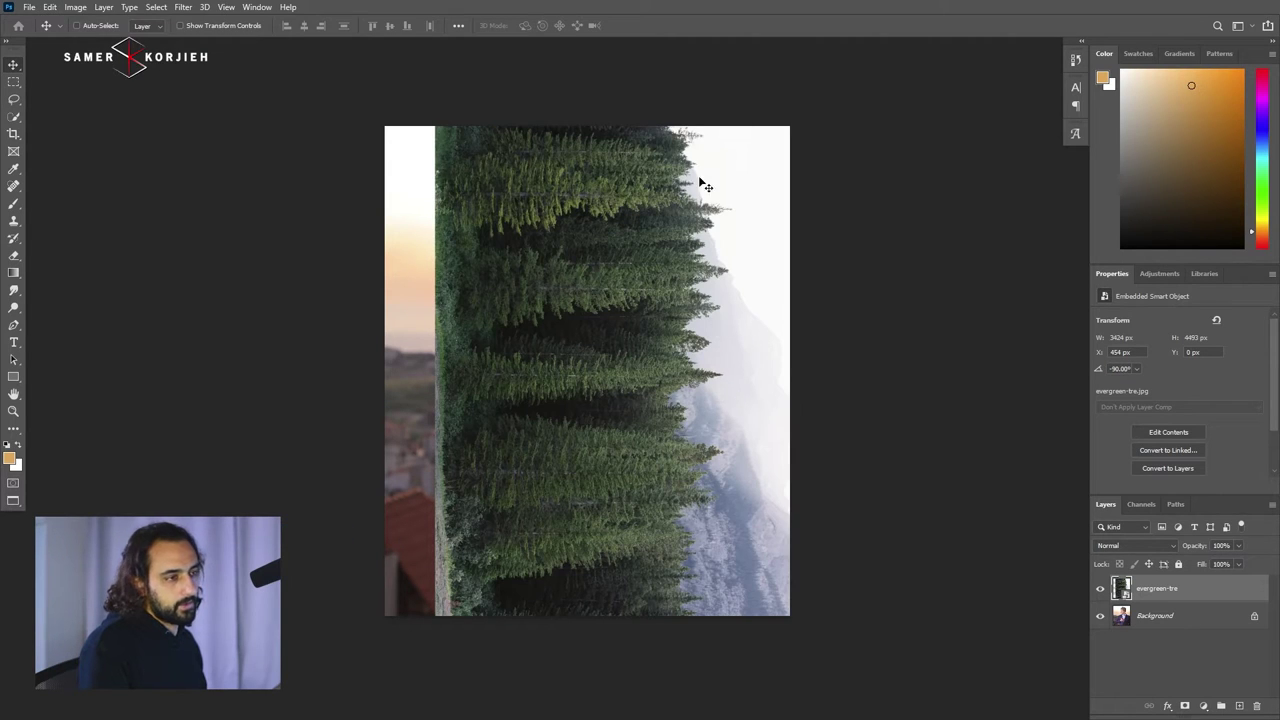
{"action": "mouse_move", "coordinate": [771, 286]}
{"action": "left_mouse_down"}
{"action": "mouse_move", "coordinate": [659, 358]}
{"action": "mouse_move", "coordinate": [656, 293]}
{"action": "left_mouse_up"}
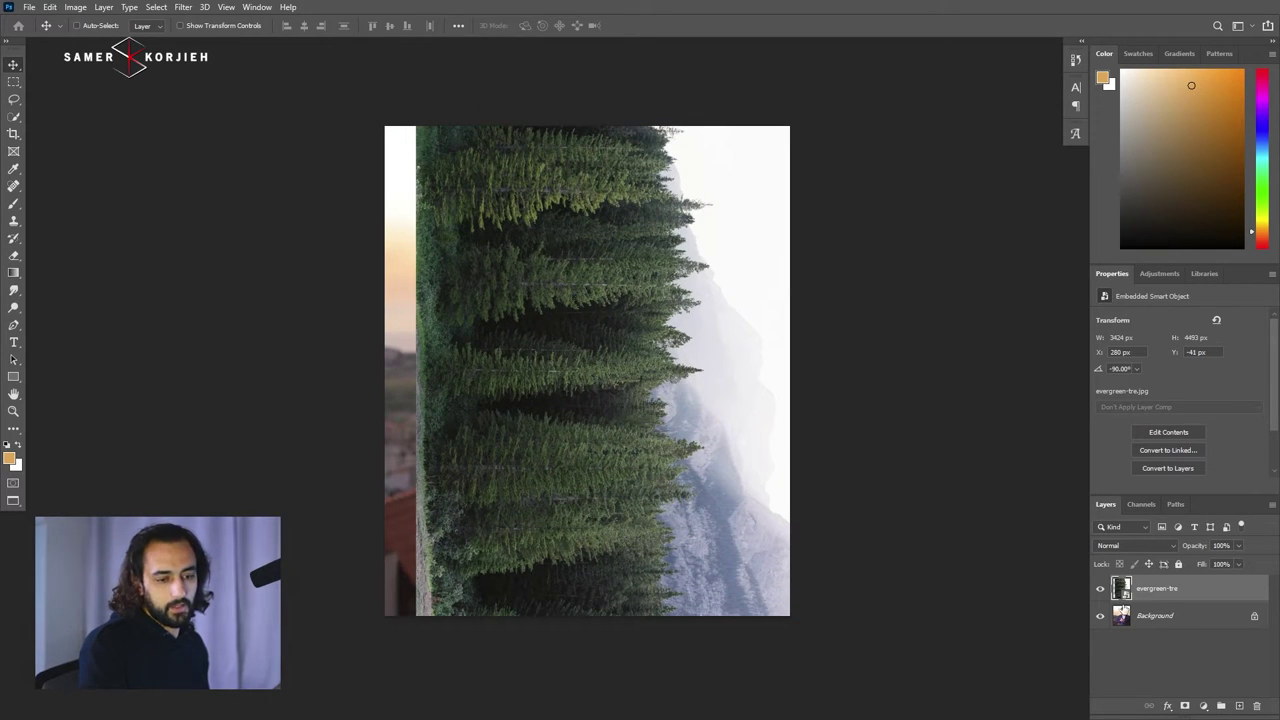
{"action": "left_click", "coordinate": [1100, 589]}
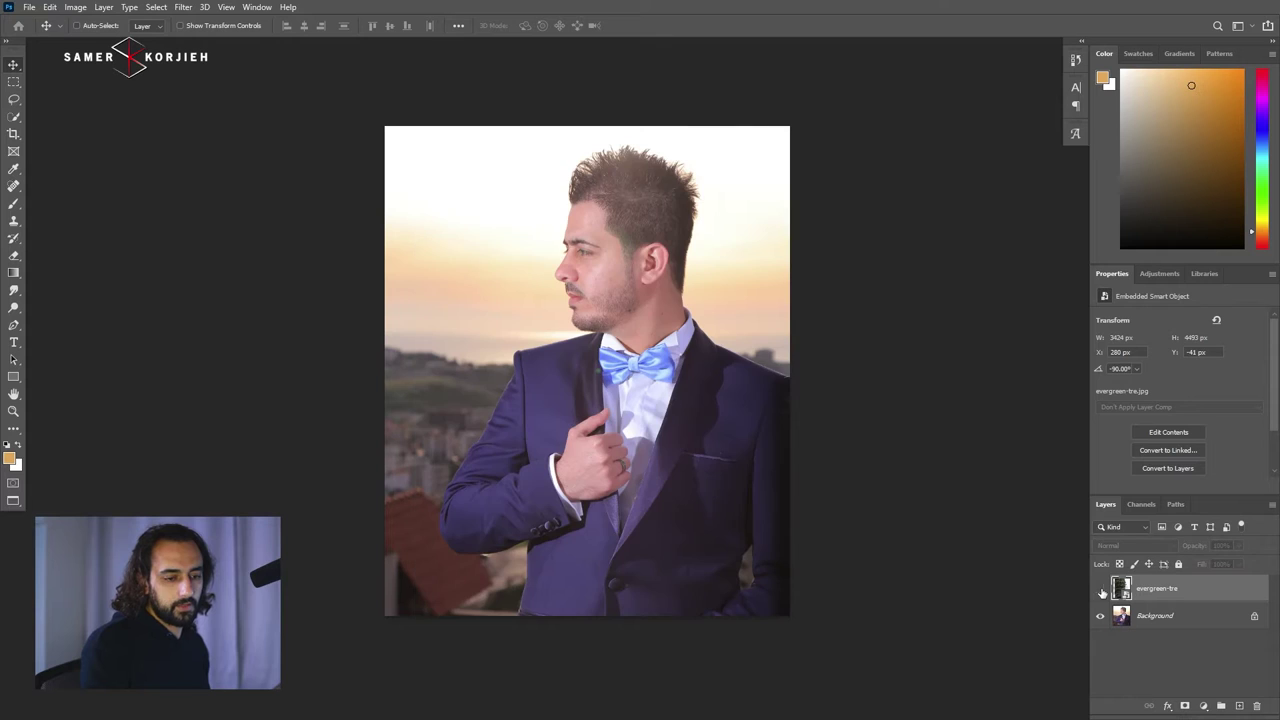
Select the man with Quick Selection, refine his hair in Select and Mask, and mask out the sunset
{"action": "left_click", "coordinate": [1193, 620]}
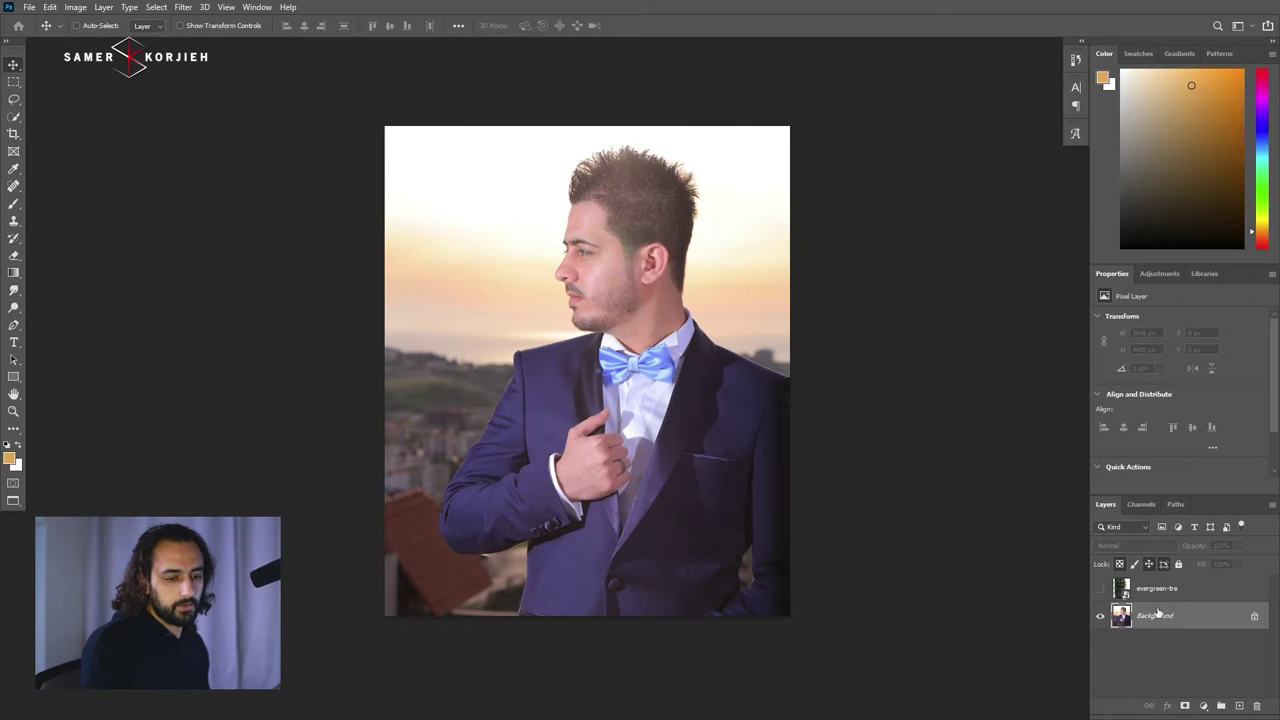
{"action": "left_click", "coordinate": [14, 116]}
{"action": "left_click", "coordinate": [456, 27]}
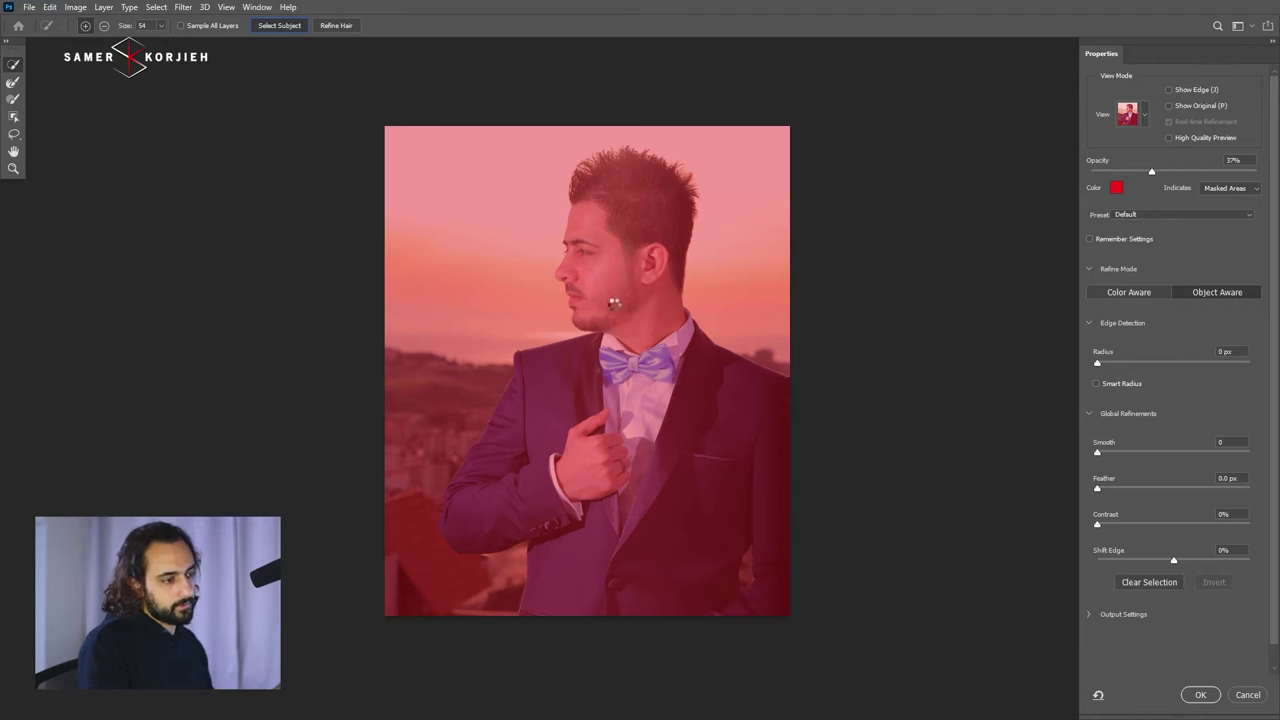
{"action": "left_click", "coordinate": [343, 28]}
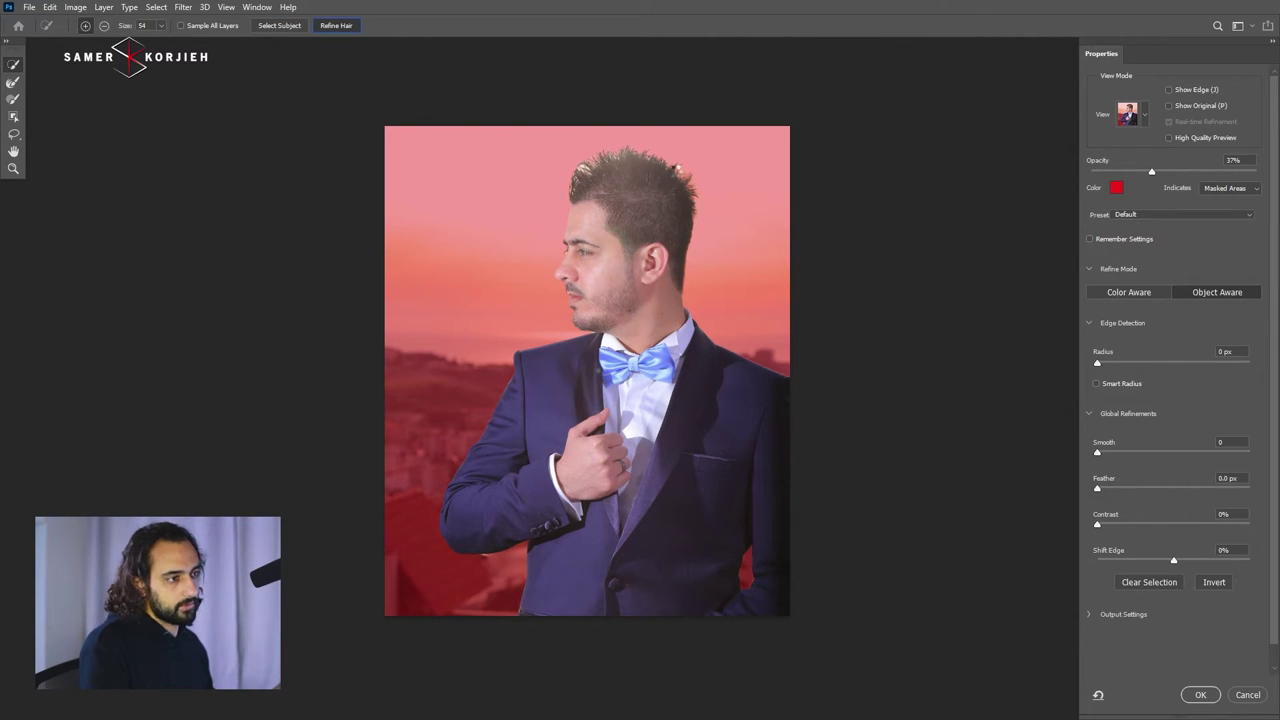
{"action": "left_click", "coordinate": [1204, 698]}
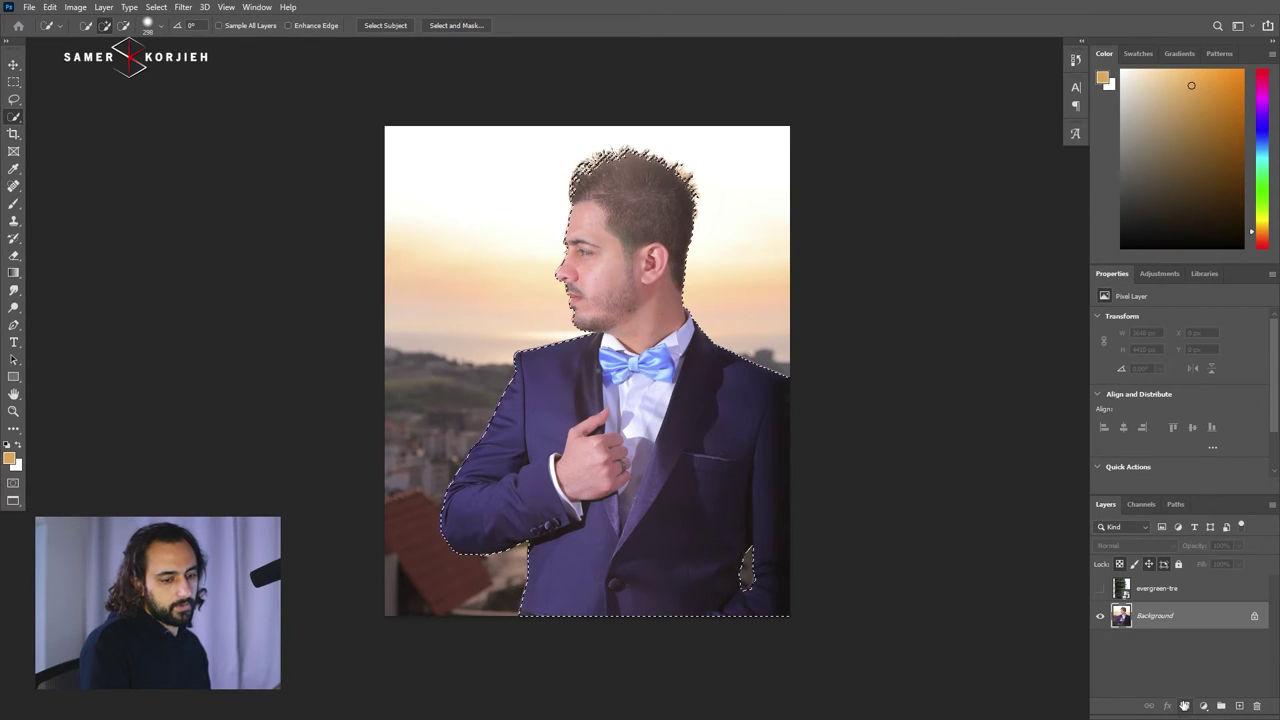
{"action": "left_click", "coordinate": [1185, 705]}
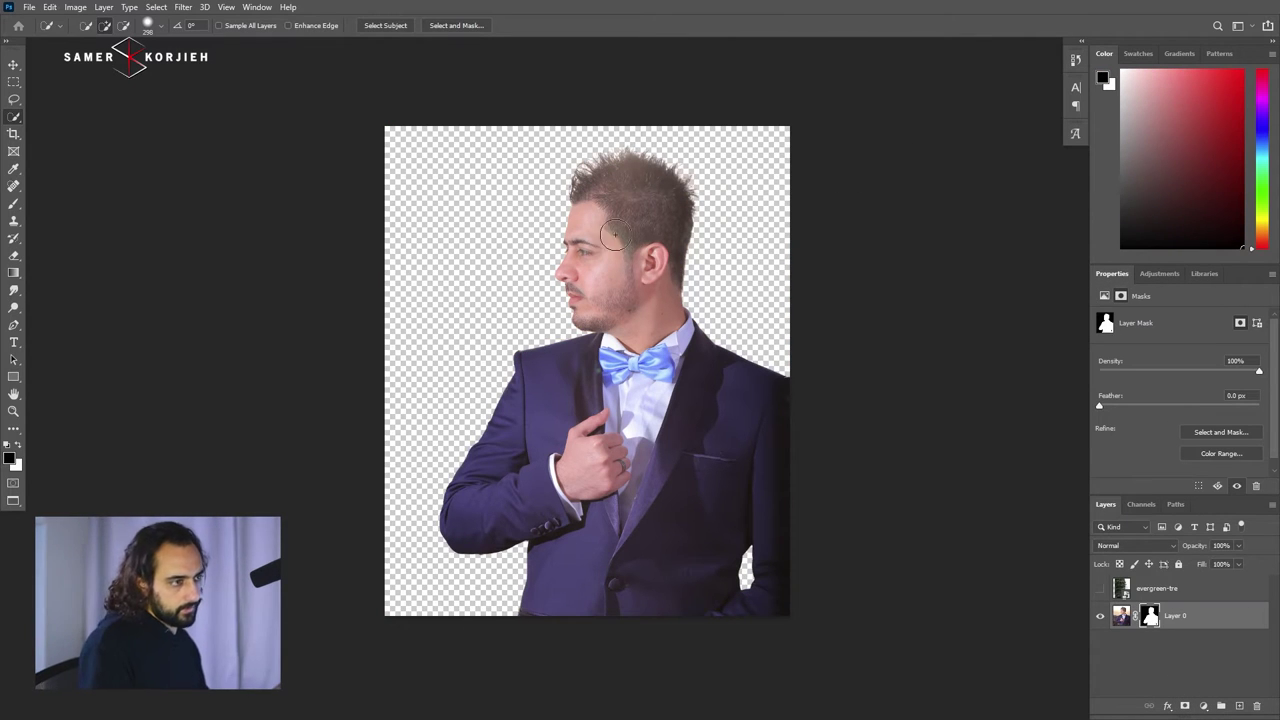
Zoom in to inspect the mask's hair edges, then show and select the evergreen forest layer
{"action": "scroll", "coordinate": [590, 158], "scroll_direction": "up", "scroll_amount": 1}
{"action": "scroll", "coordinate": [590, 158], "scroll_direction": "up", "scroll_amount": 4}
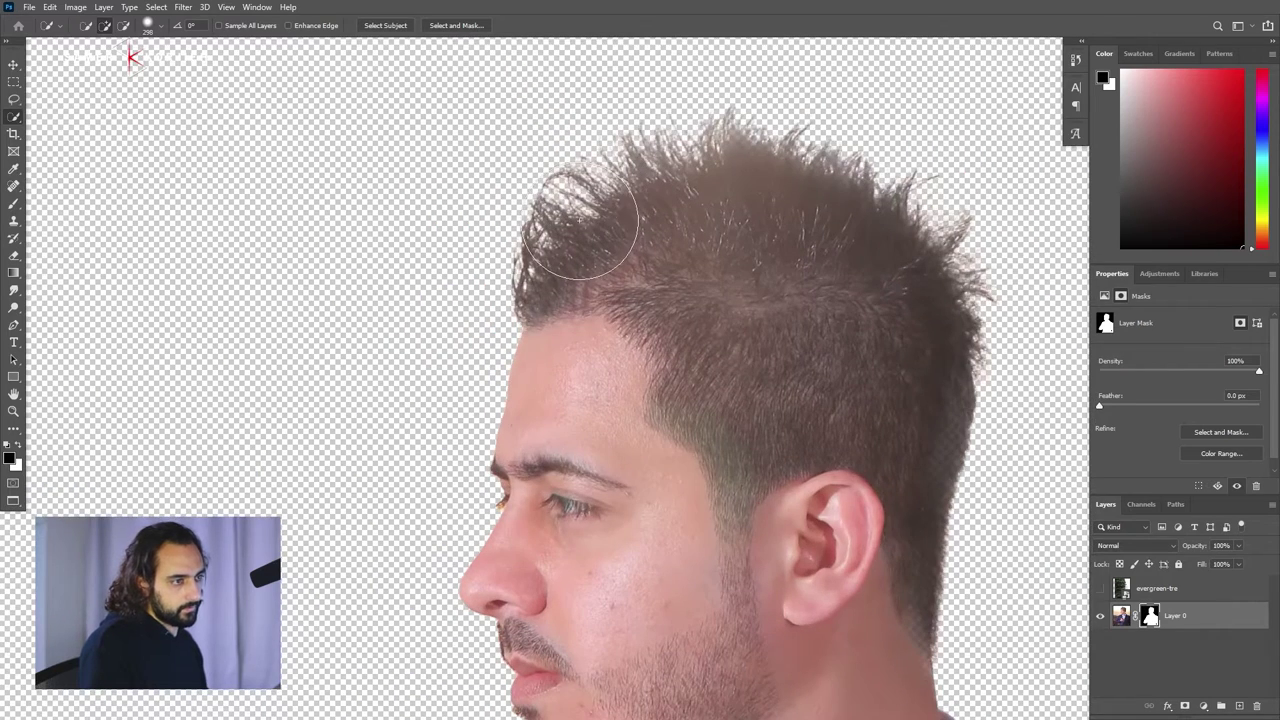
{"action": "scroll", "coordinate": [600, 300], "scroll_direction": "down", "scroll_amount": 2}
{"action": "scroll", "coordinate": [628, 606], "scroll_direction": "down", "scroll_amount": 1}
{"action": "scroll", "coordinate": [628, 606], "scroll_direction": "down", "scroll_amount": 1}
{"action": "scroll", "coordinate": [610, 470], "scroll_direction": "down", "scroll_amount": 1}
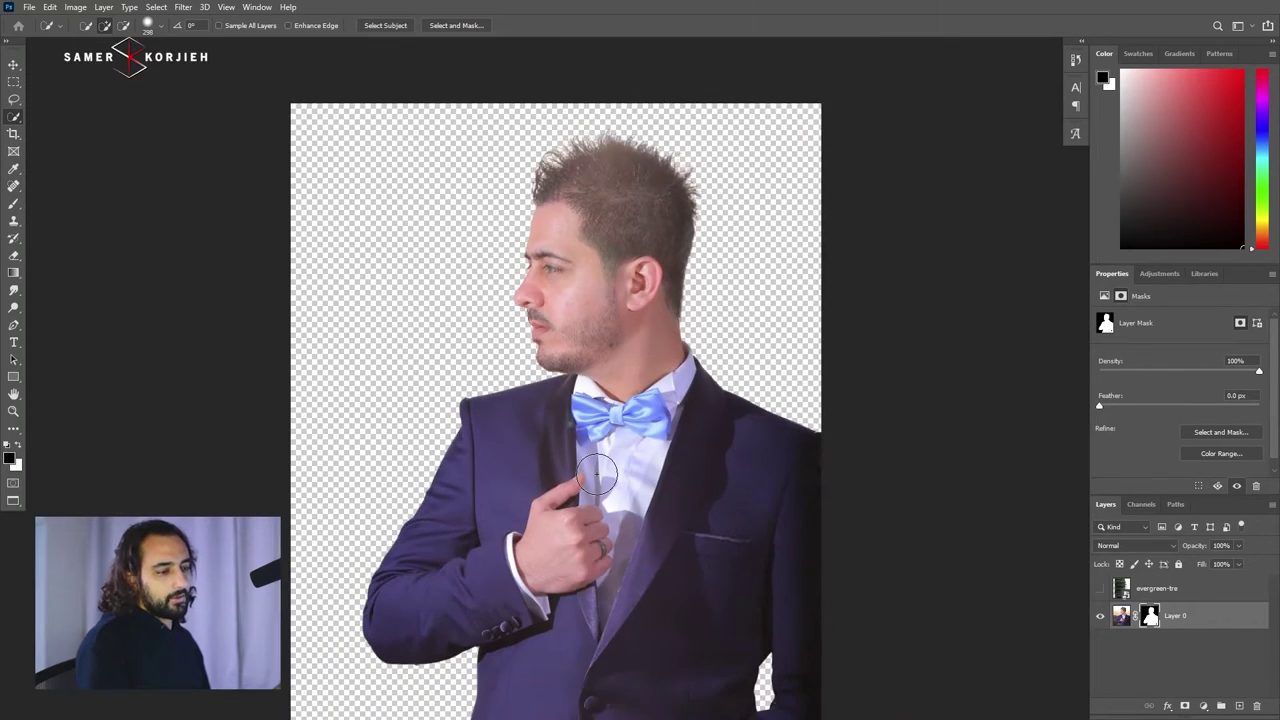
{"action": "scroll", "coordinate": [605, 460], "scroll_direction": "down", "scroll_amount": 1}
{"action": "scroll", "coordinate": [602, 457], "scroll_direction": "down", "scroll_amount": 1}
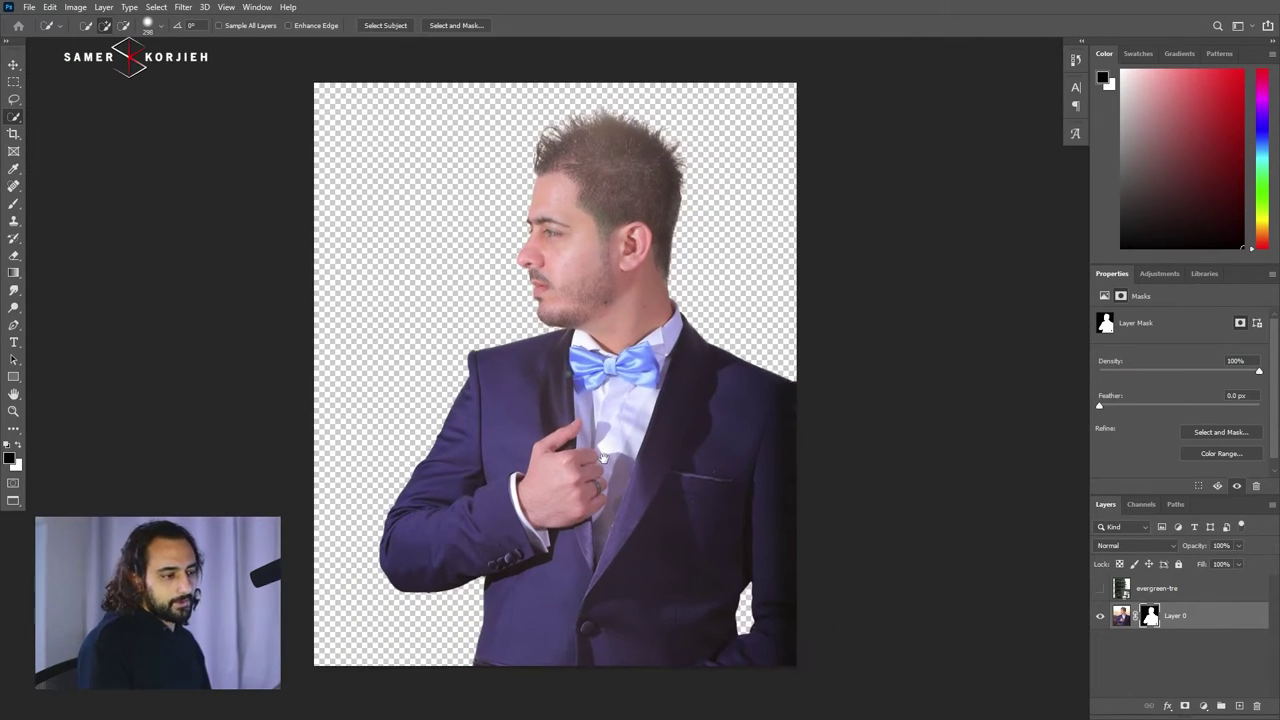
{"action": "left_click", "coordinate": [1100, 589]}
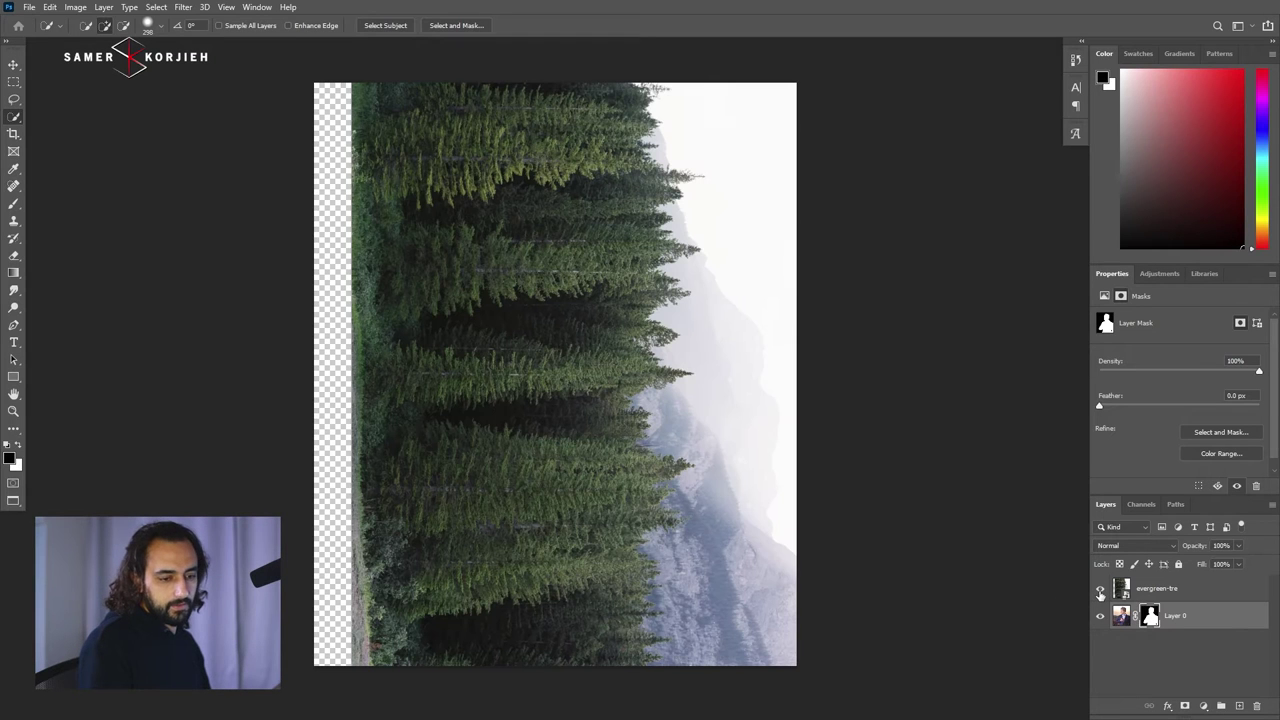
{"action": "left_click", "coordinate": [1232, 597]}
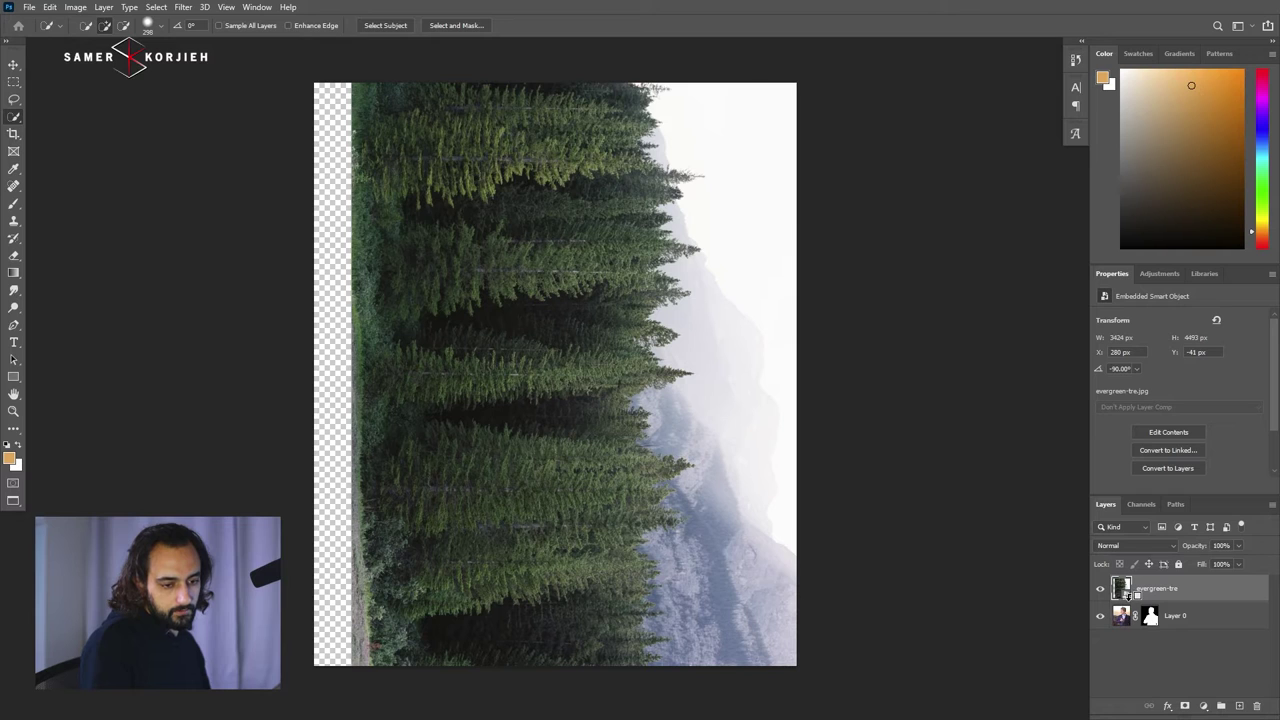
Clip the forest layer to the portrait layer and set its blend mode to Screen
{"action": "left_click", "coordinate": [1125, 596], "text": "alt"}
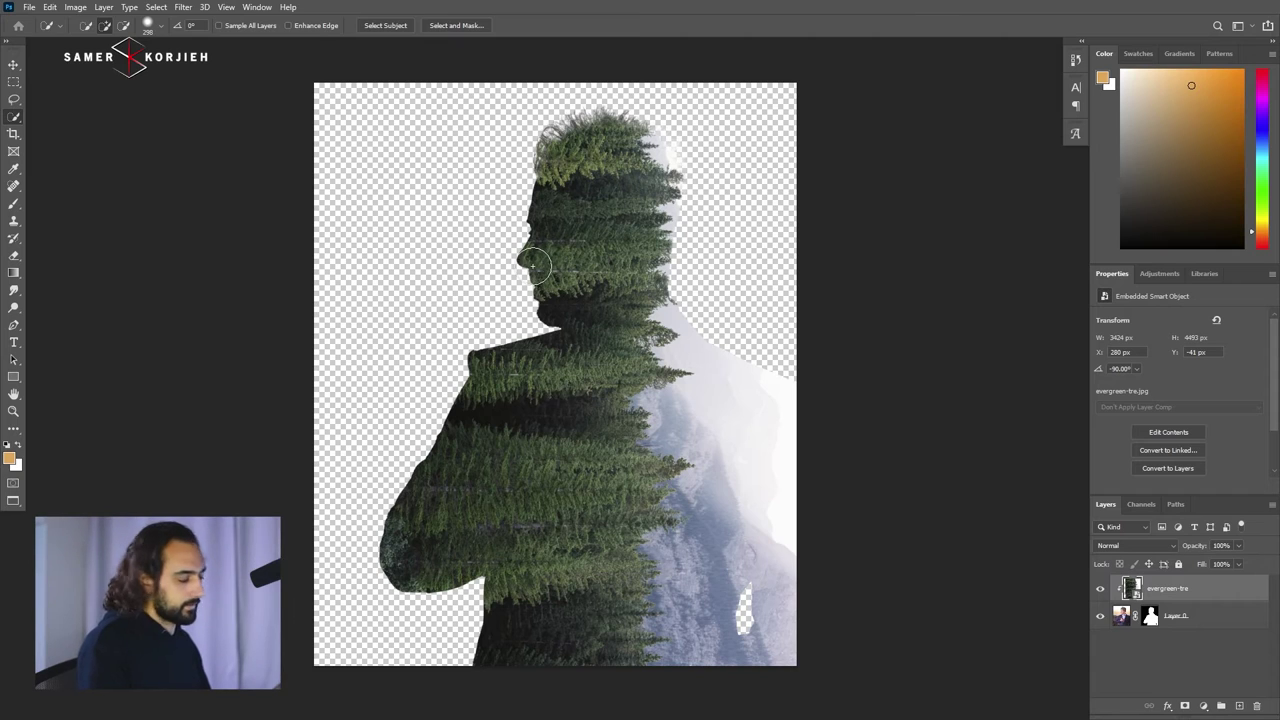
{"action": "key", "text": "v"}
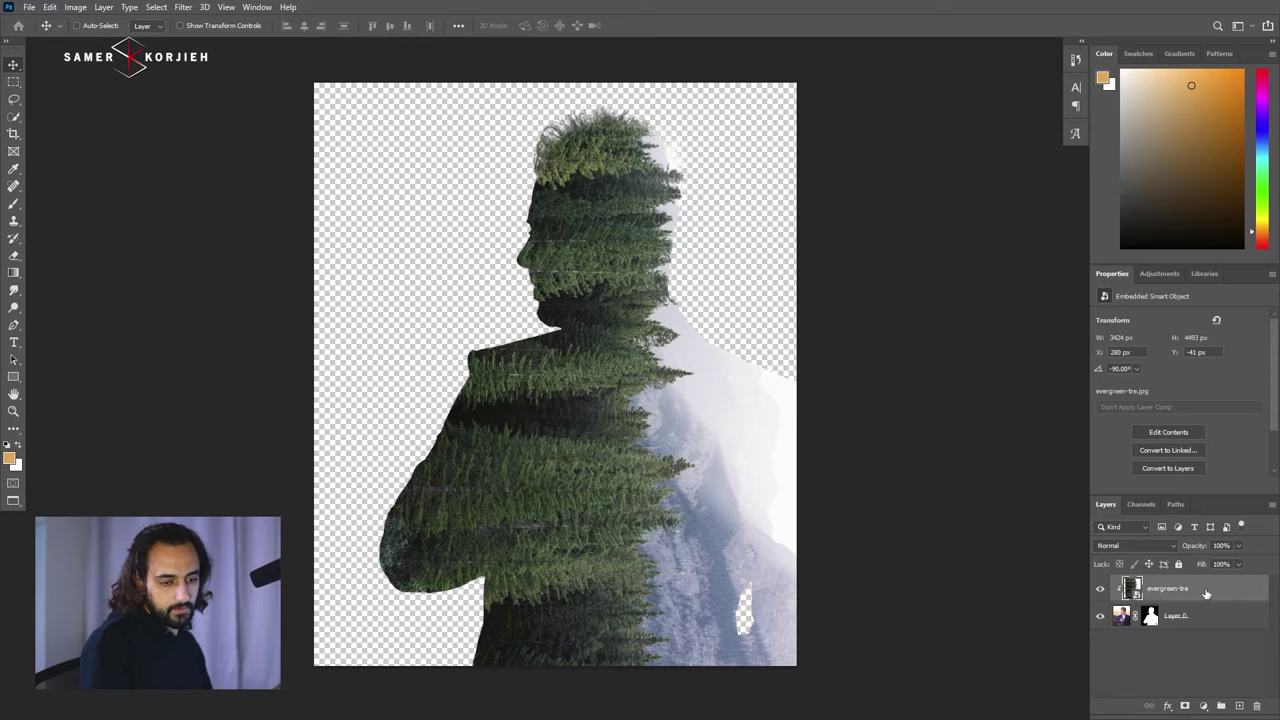
{"action": "left_click", "coordinate": [1174, 548]}
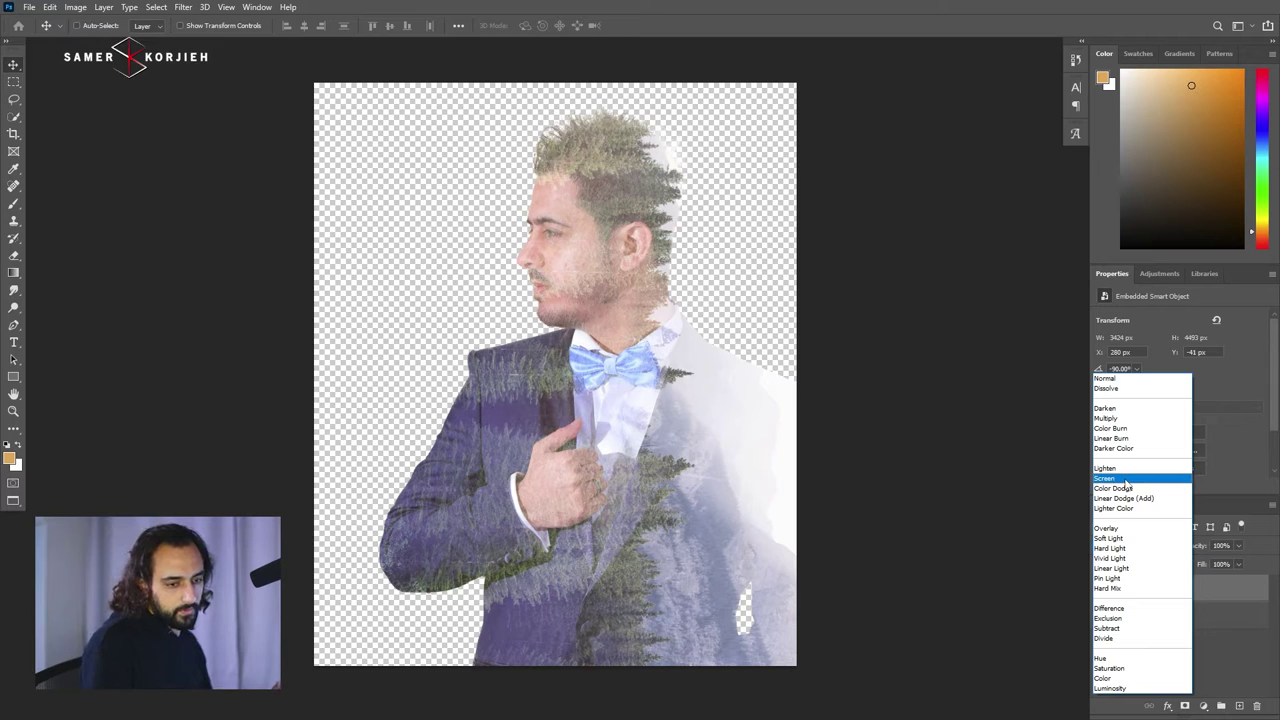
{"action": "left_click", "coordinate": [1125, 479]}
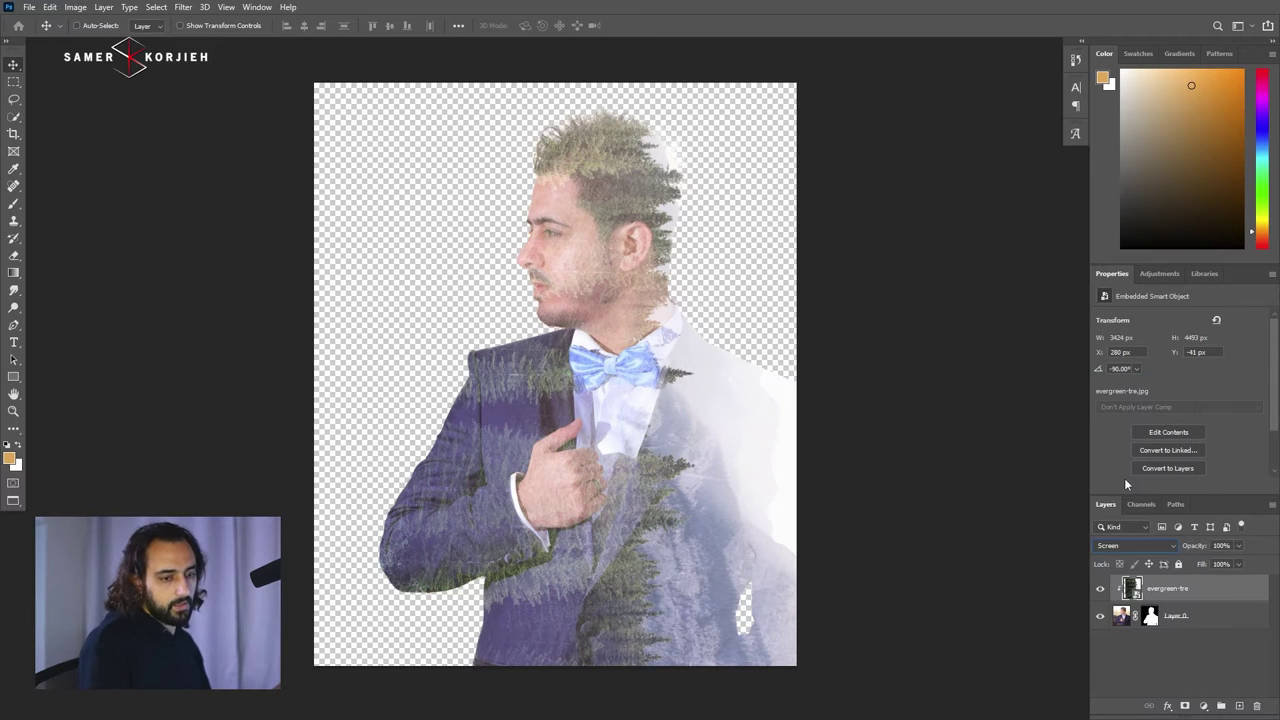
{"action": "left_click", "coordinate": [1203, 710]}
Add a Curves layer clipped to the forest and shape an S-curve: darker shadows, brighter highlights
{"action": "left_click", "coordinate": [1203, 545]}
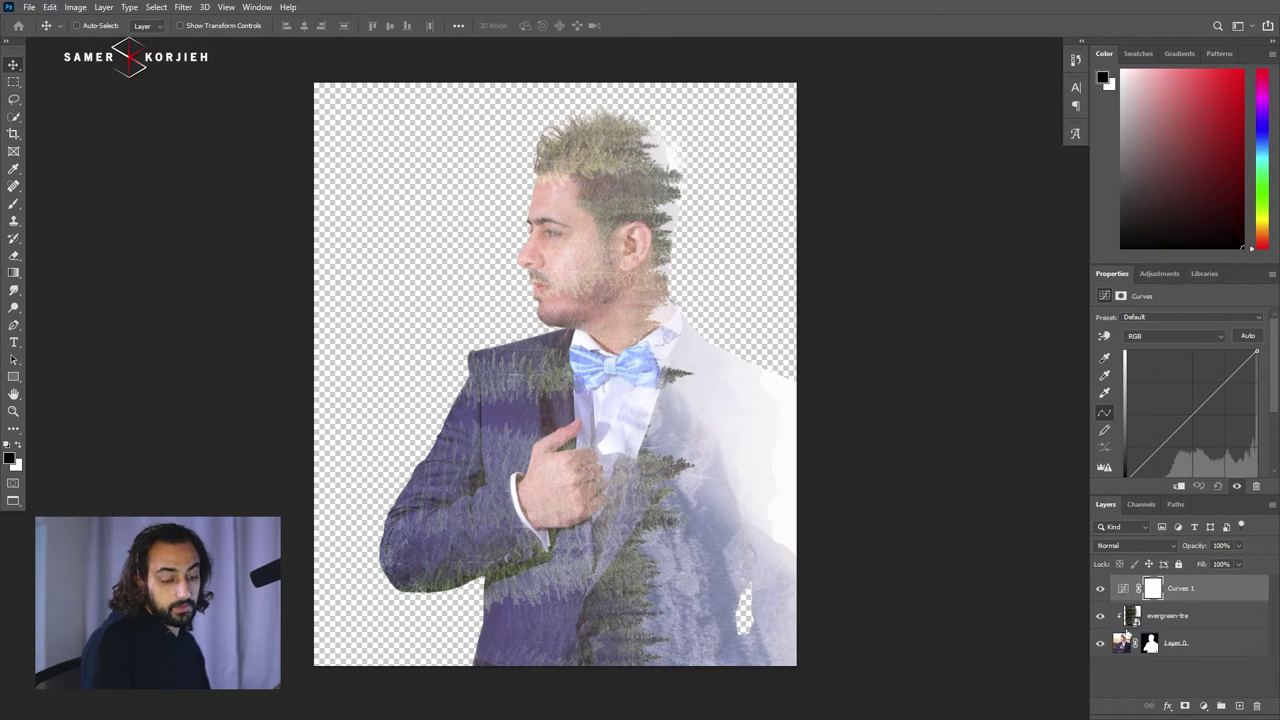
{"action": "left_click", "coordinate": [1179, 487]}
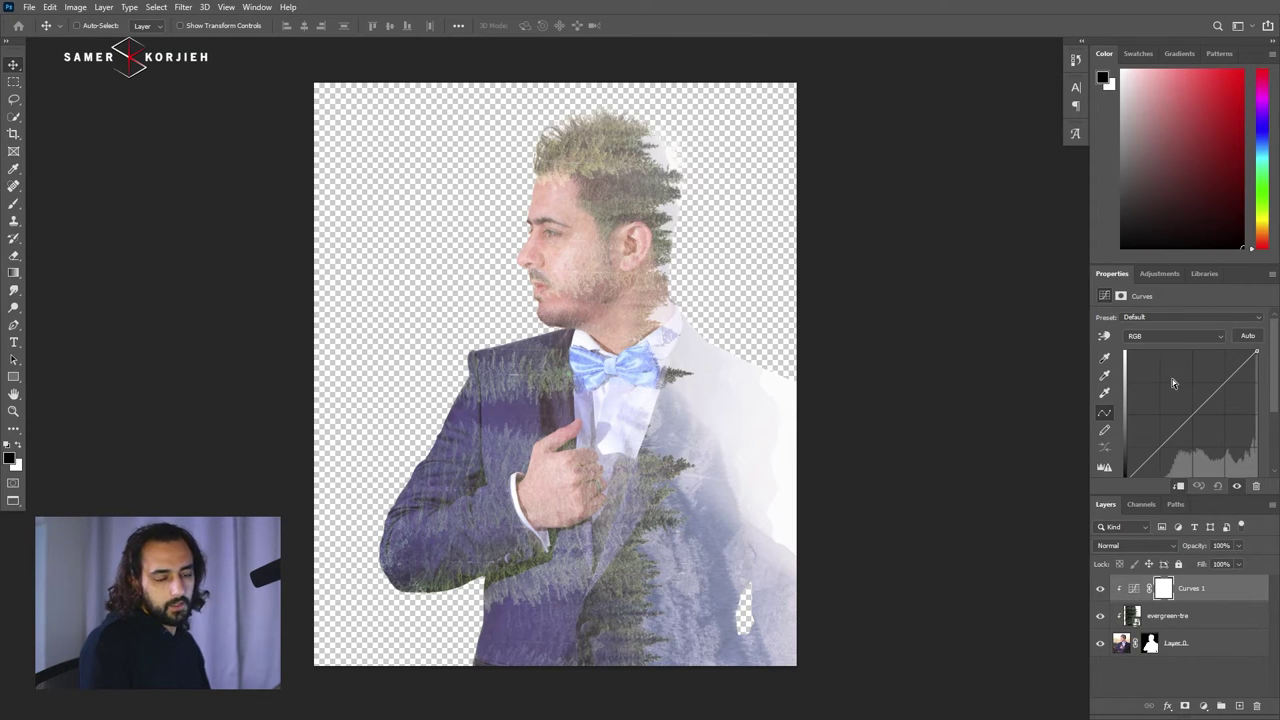
{"action": "left_click_drag", "start_coordinate": [1272, 376], "coordinate": [1276, 387]}
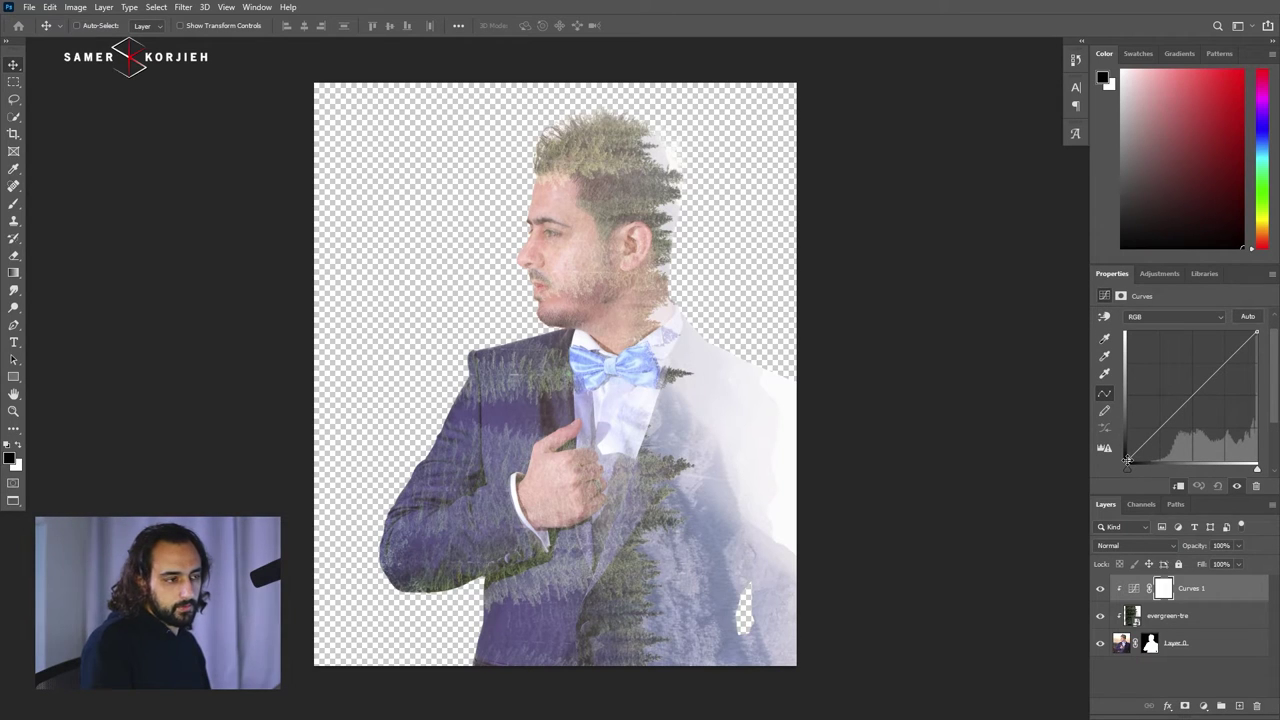
{"action": "left_click_drag", "start_coordinate": [1153, 432], "coordinate": [1157, 440]}
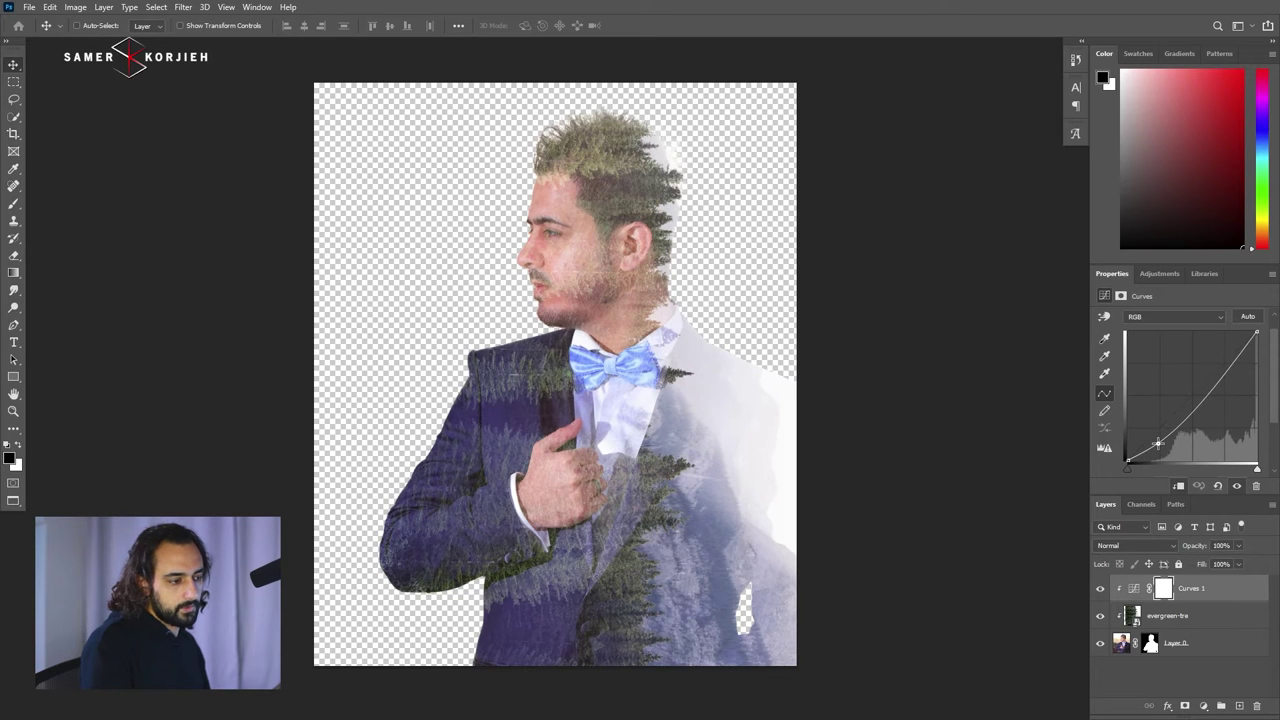
{"action": "left_click_drag", "start_coordinate": [1212, 381], "coordinate": [1219, 364]}
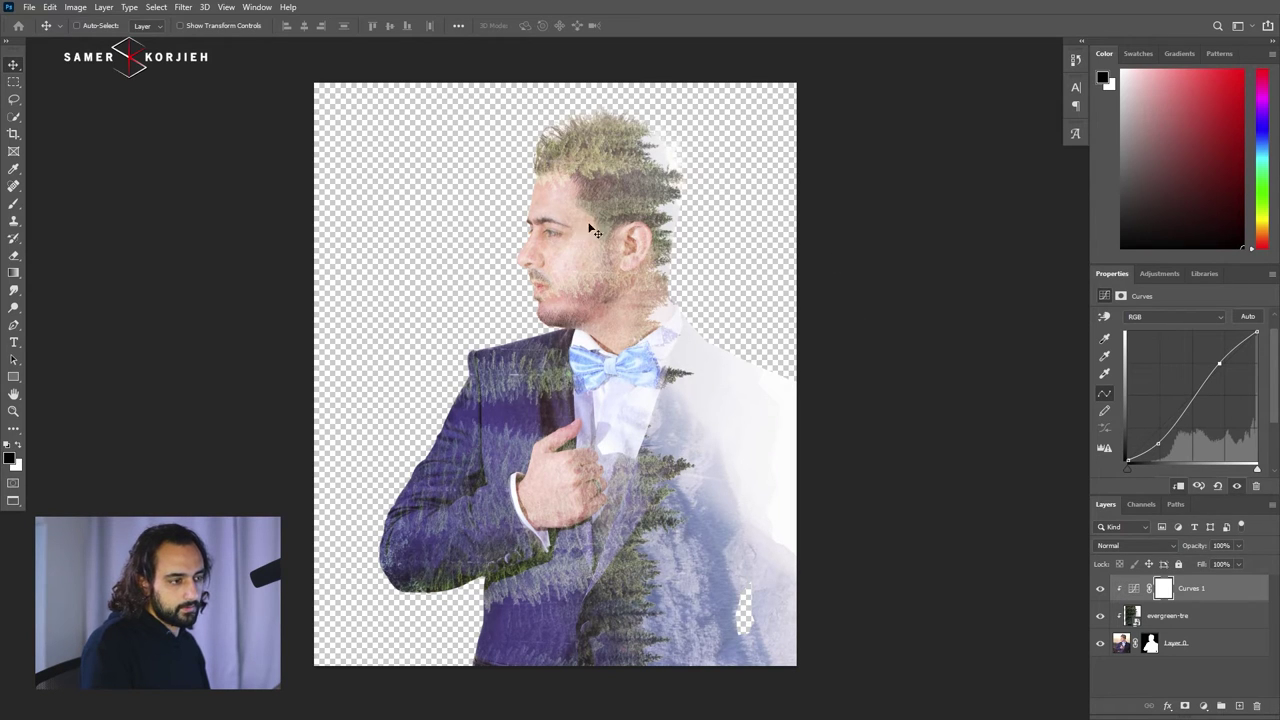
{"action": "left_click", "coordinate": [1180, 616]}
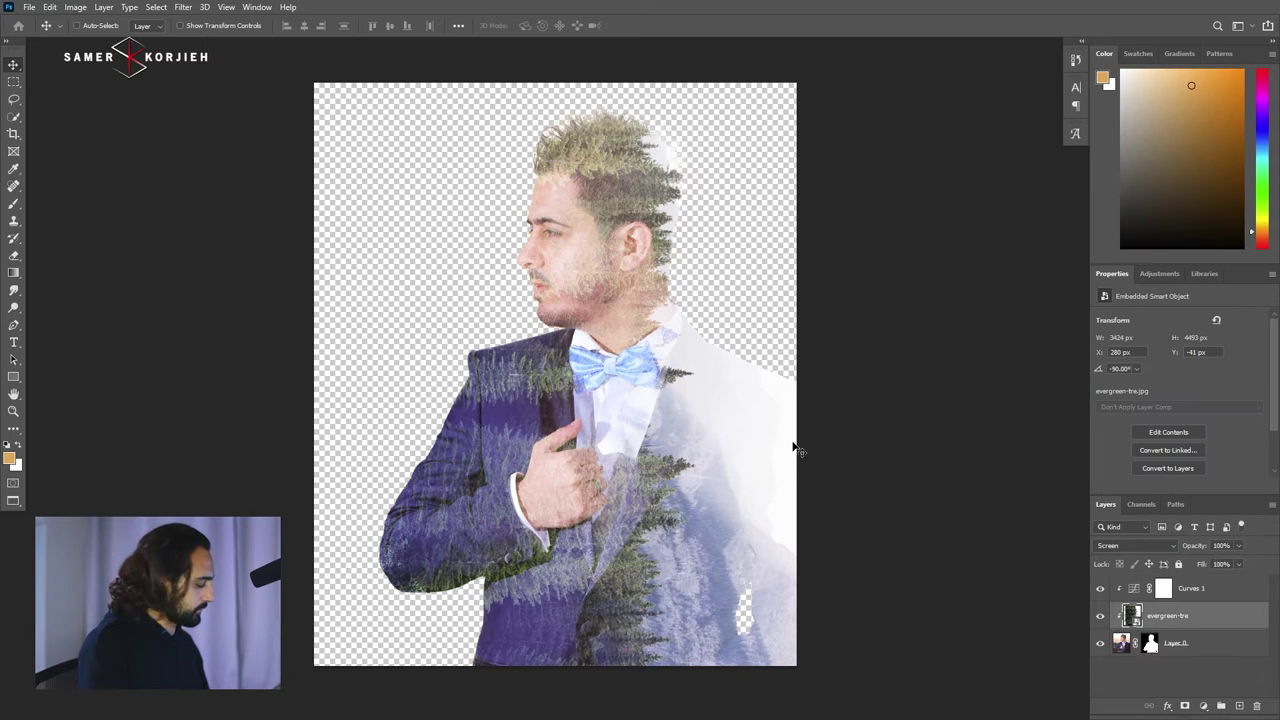
Slide the forest left across the man and lower the Curves 1 shadow point for a darker jacket
{"action": "left_click_drag", "start_coordinate": [652, 368], "coordinate": [585, 372]}
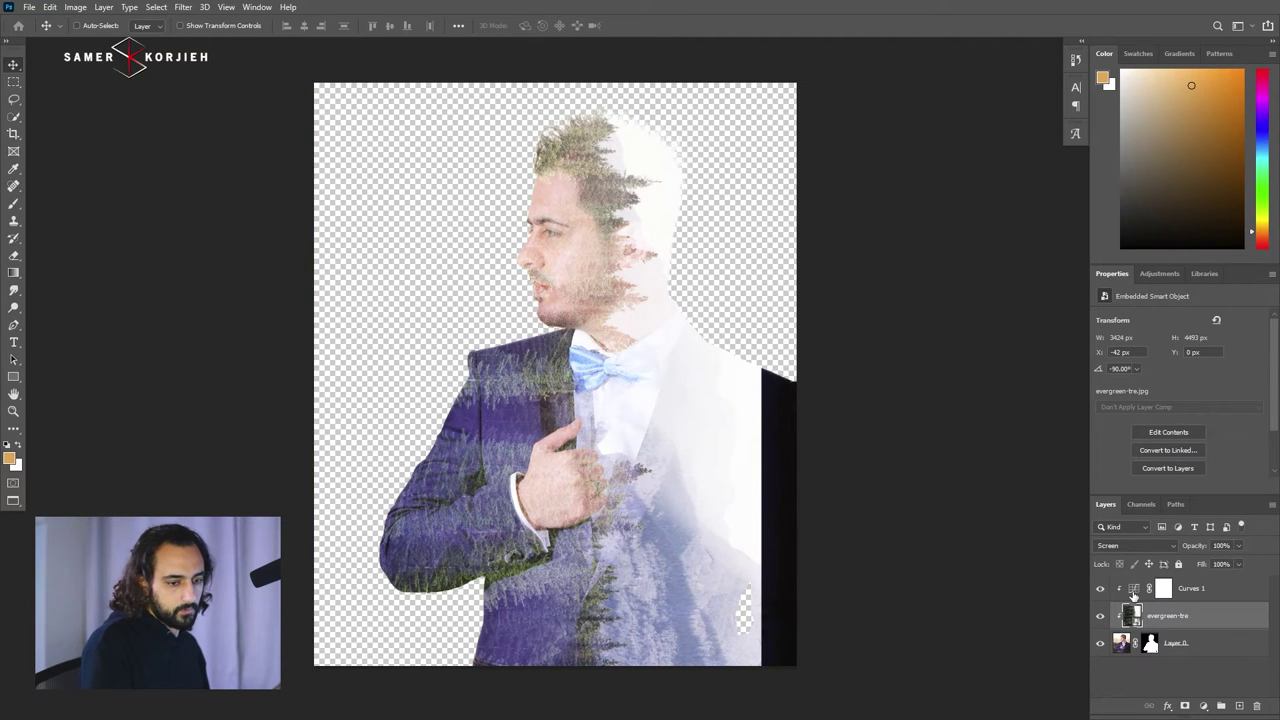
{"action": "left_click", "coordinate": [1133, 593]}
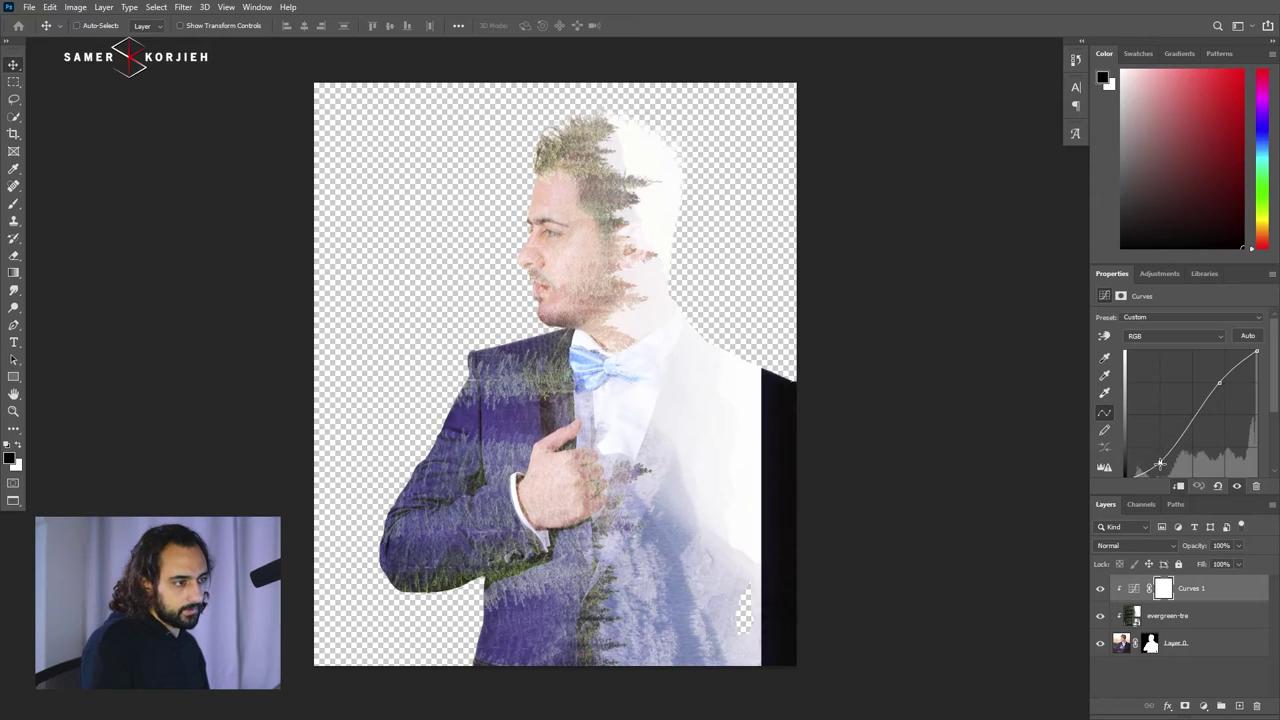
{"action": "left_click_drag", "start_coordinate": [1158, 463], "coordinate": [1164, 466]}
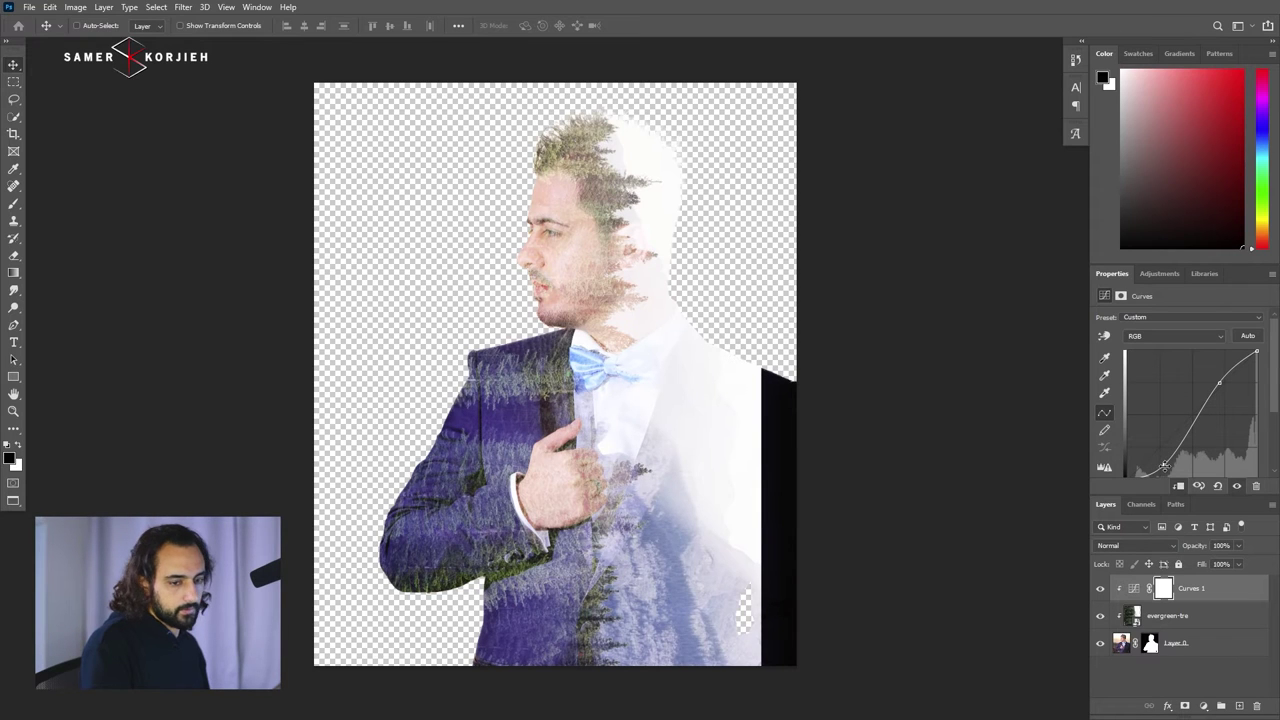
{"action": "scroll", "coordinate": [1152, 416], "scroll_direction": "down", "scroll_amount": 1}
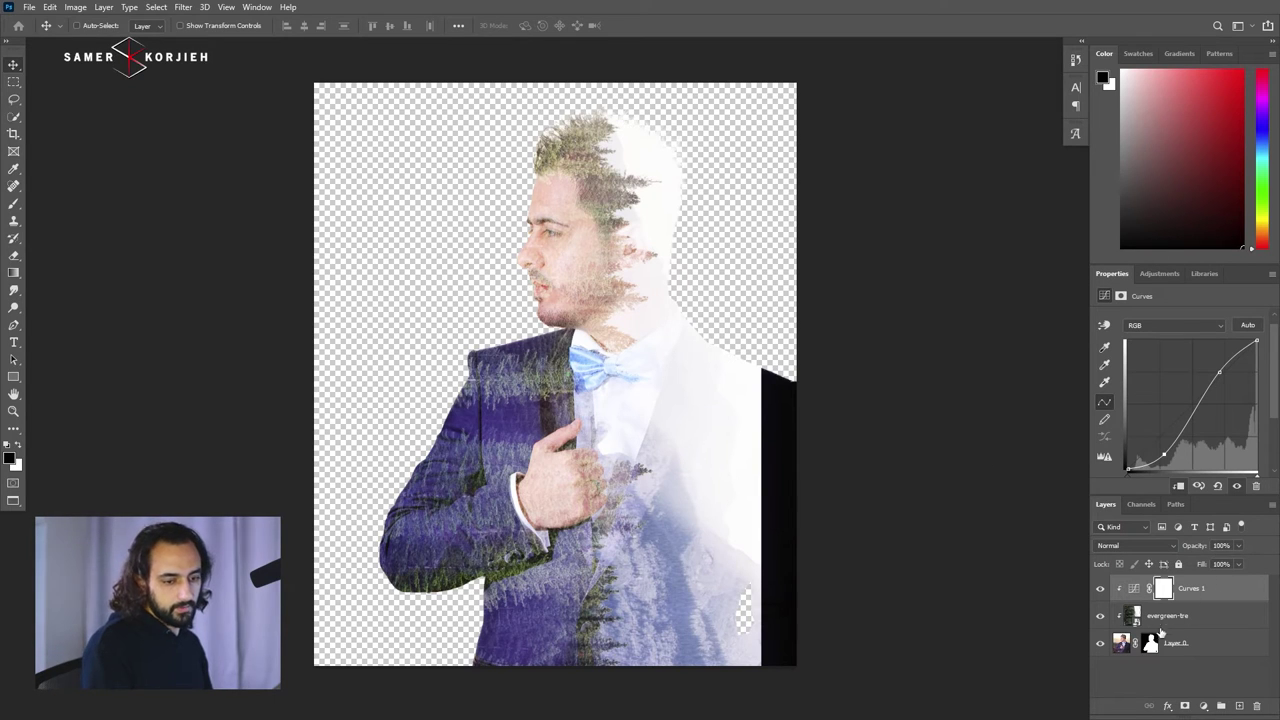
Paint black on Layer 0's mask with a soft 2456 px brush over the dark right-edge strip
{"action": "left_click", "coordinate": [1150, 645]}
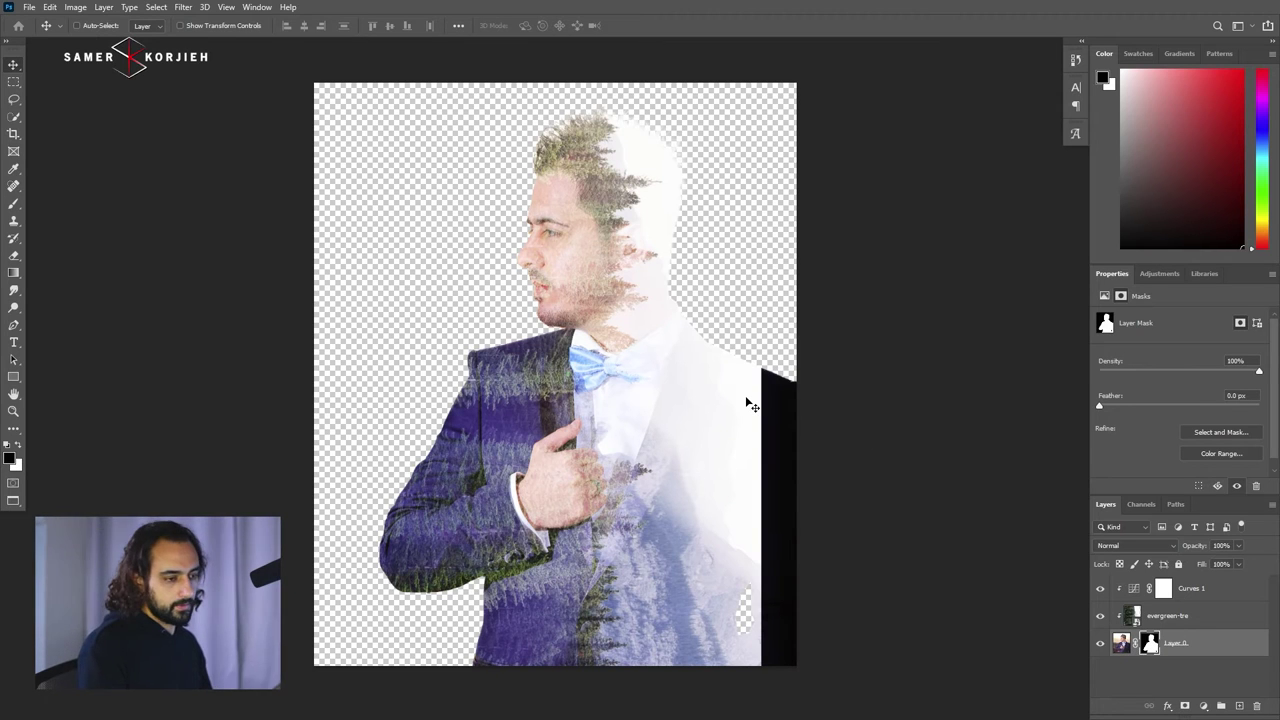
{"action": "key", "text": "b"}
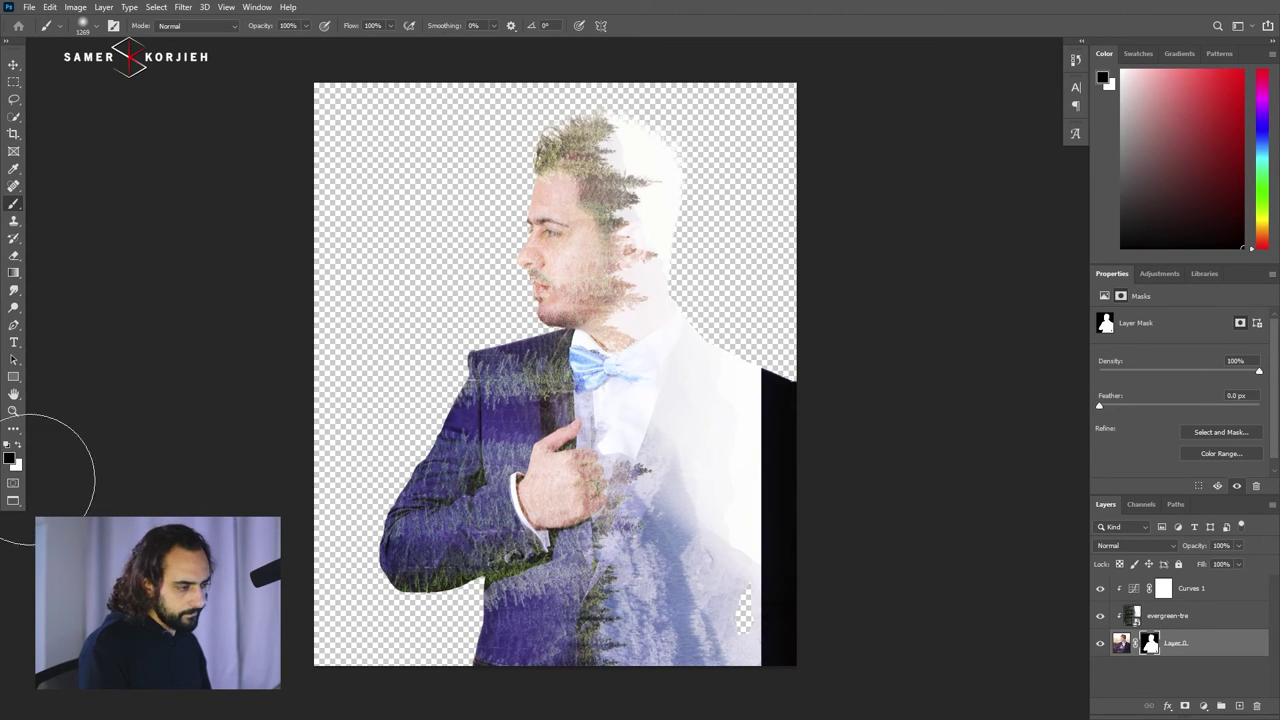
{"action": "scroll", "coordinate": [654, 374], "scroll_direction": "down", "scroll_amount": 1}
{"action": "left_click_drag", "start_coordinate": [699, 343], "coordinate": [781, 326]}
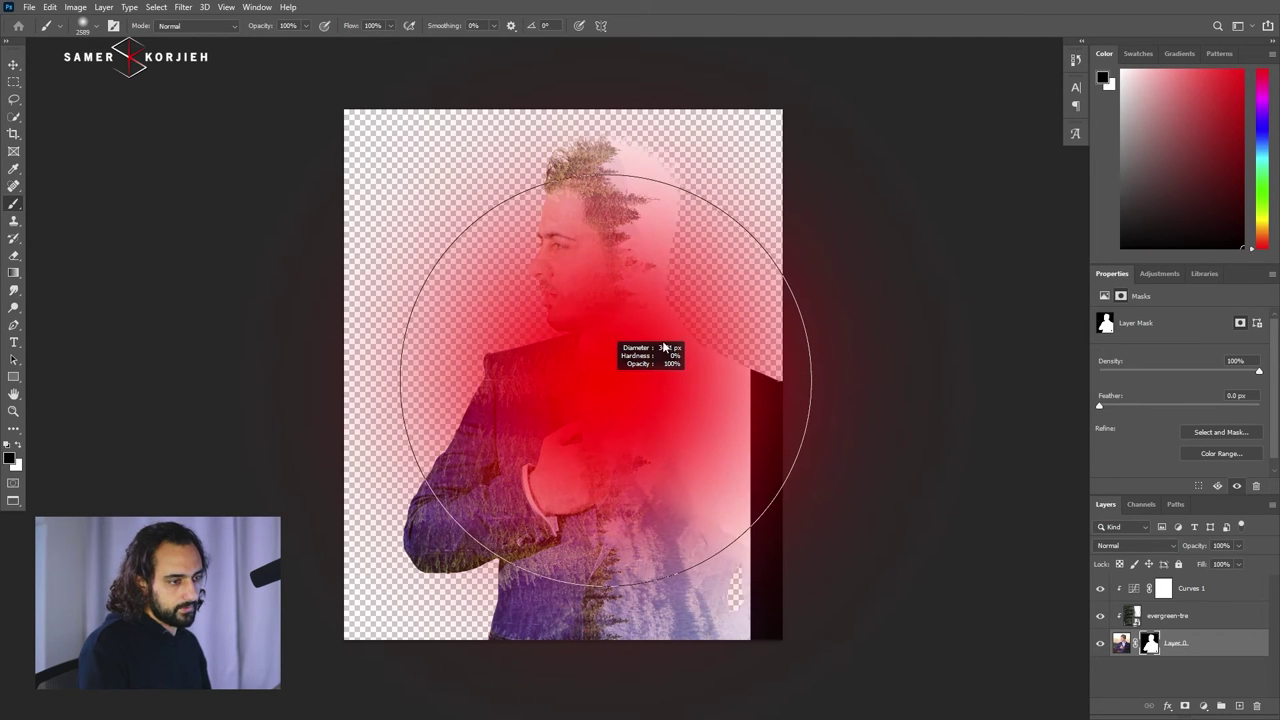
{"action": "left_click_drag", "start_coordinate": [646, 380], "coordinate": [571, 274]}
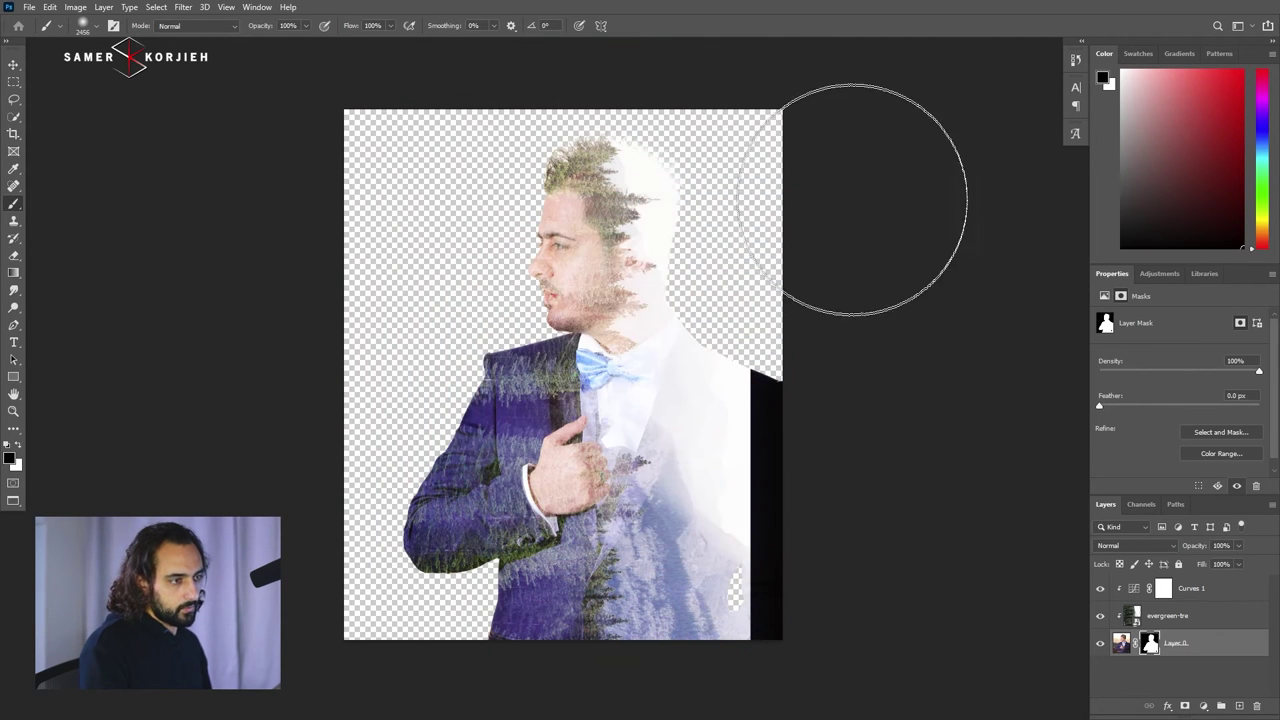
{"action": "left_click_drag", "start_coordinate": [851, 189], "coordinate": [834, 194]}
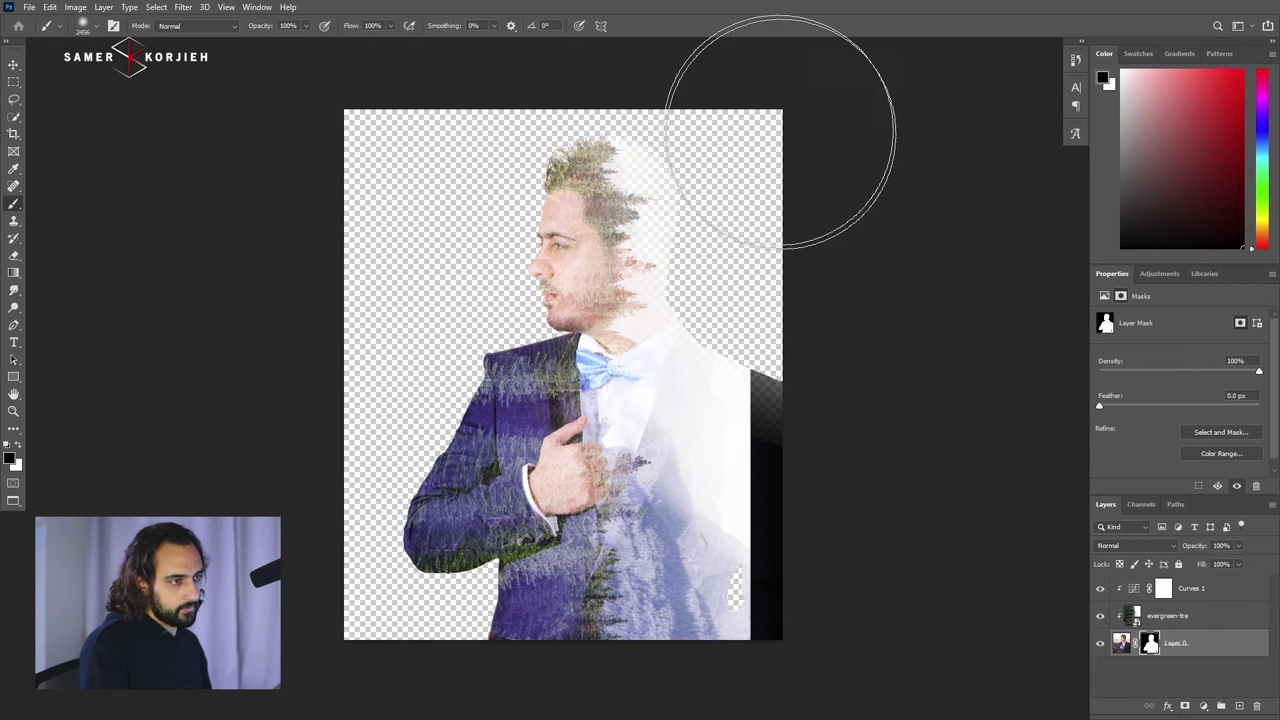
{"action": "mouse_move", "coordinate": [815, 243]}
{"action": "left_mouse_down"}
{"action": "mouse_move", "coordinate": [883, 612]}
{"action": "mouse_move", "coordinate": [826, 338]}
{"action": "left_mouse_up"}
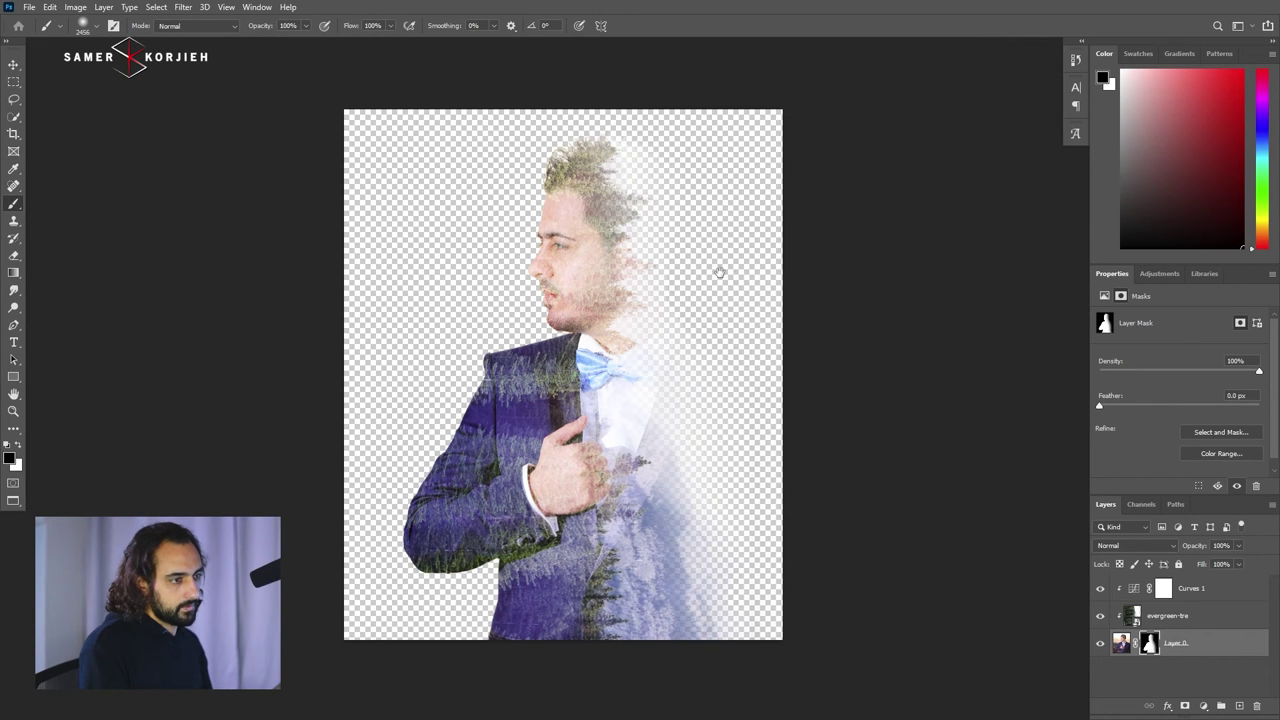
{"action": "scroll", "coordinate": [725, 280], "scroll_direction": "up", "scroll_amount": 2}
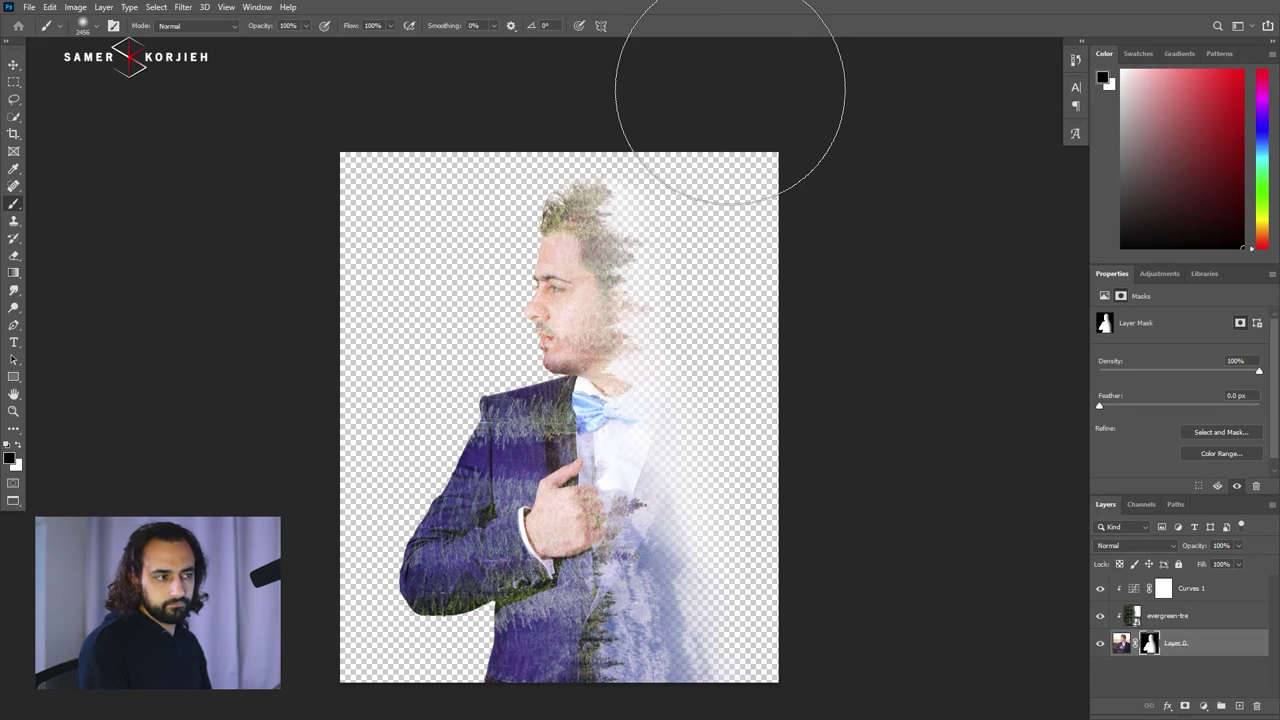
{"action": "scroll", "coordinate": [683, 418], "scroll_direction": "down", "scroll_amount": 1}
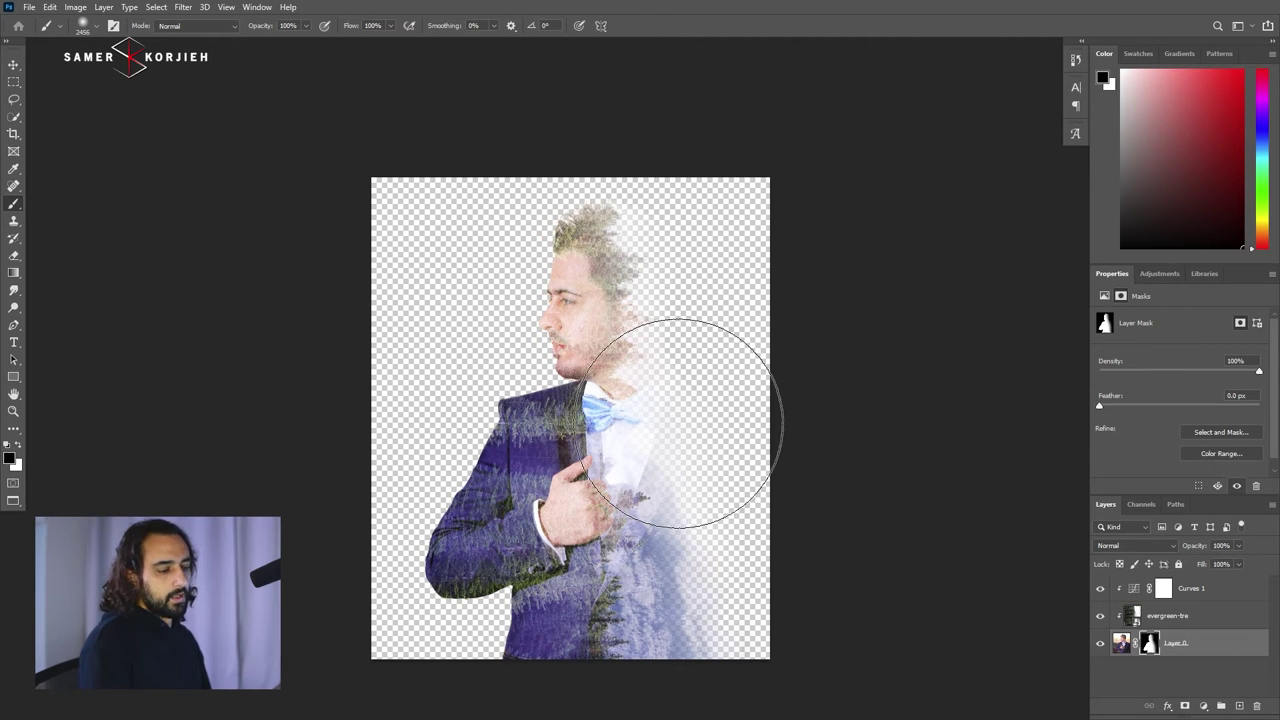
{"action": "key", "text": "v"}
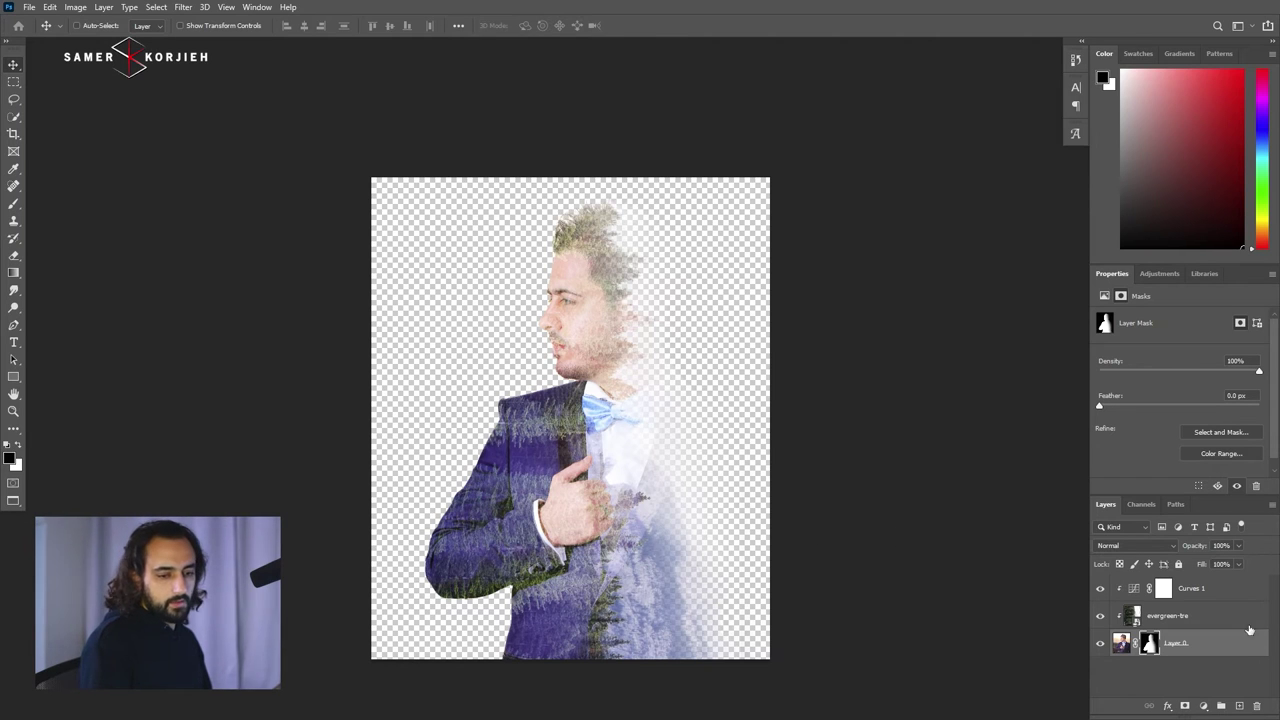
Select Curves 1, the evergreen layer and Layer 0, and group them as Group 1
{"action": "left_click", "coordinate": [1229, 592], "text": "shift"}
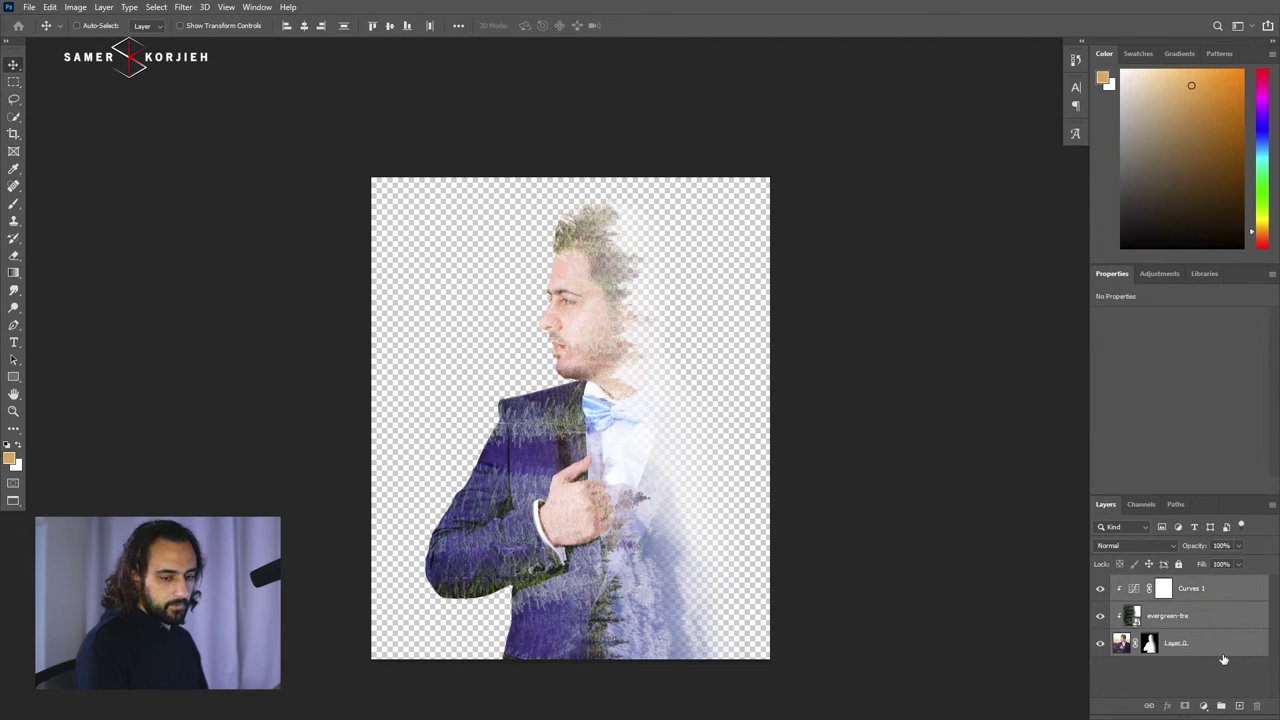
{"action": "left_click_drag", "start_coordinate": [1211, 655], "coordinate": [1224, 709]}
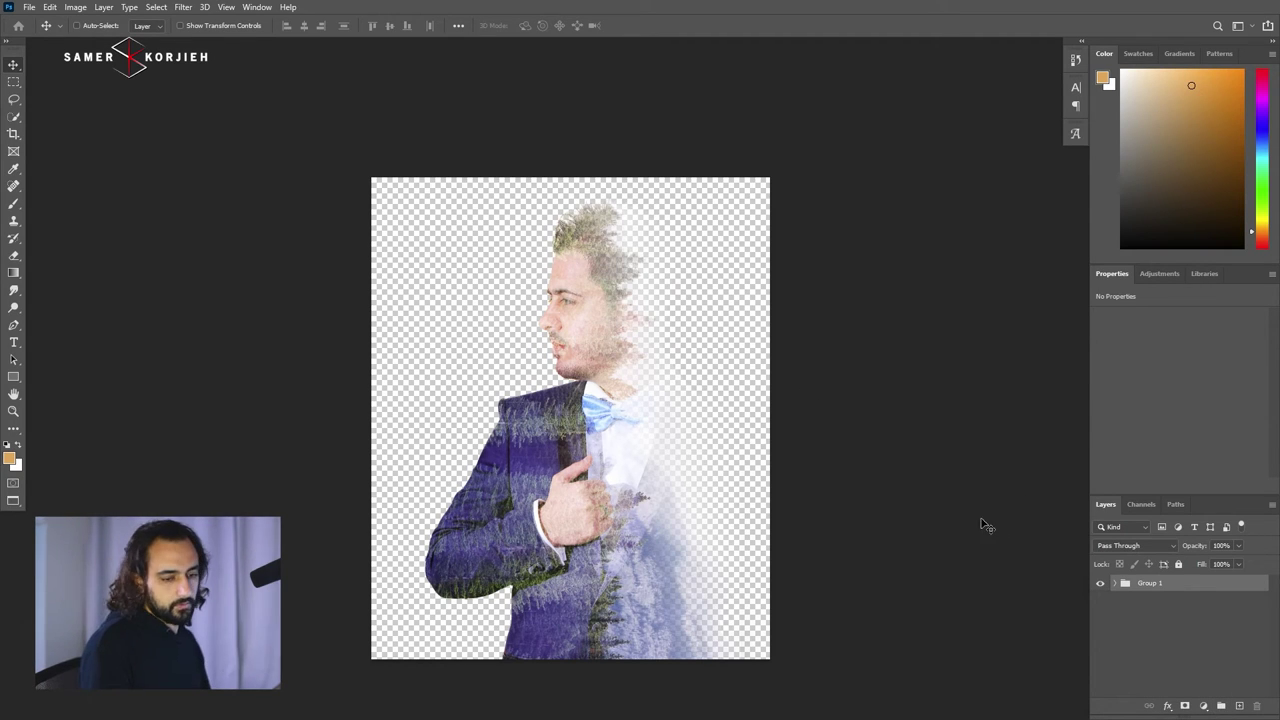
Add a Color Fill layer beneath Group 1 and set its colour to #f9d4c1
{"action": "left_click", "coordinate": [1192, 653]}
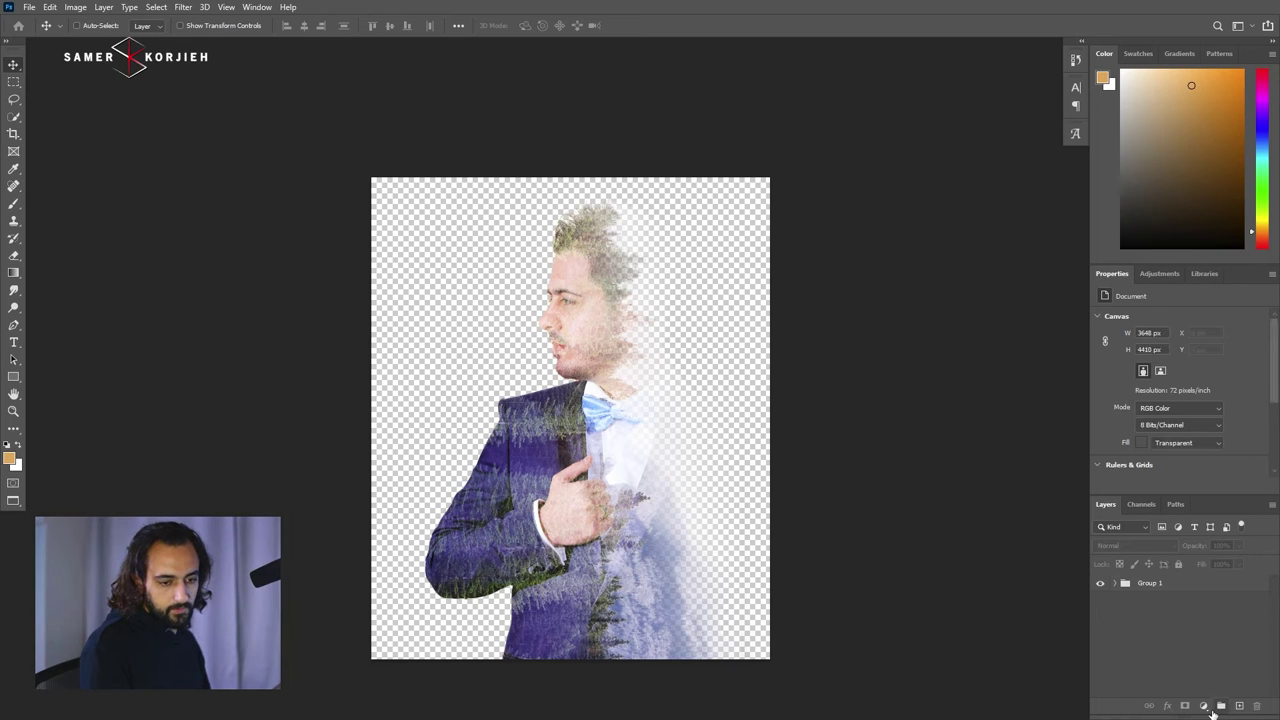
{"action": "left_click", "coordinate": [1208, 708]}
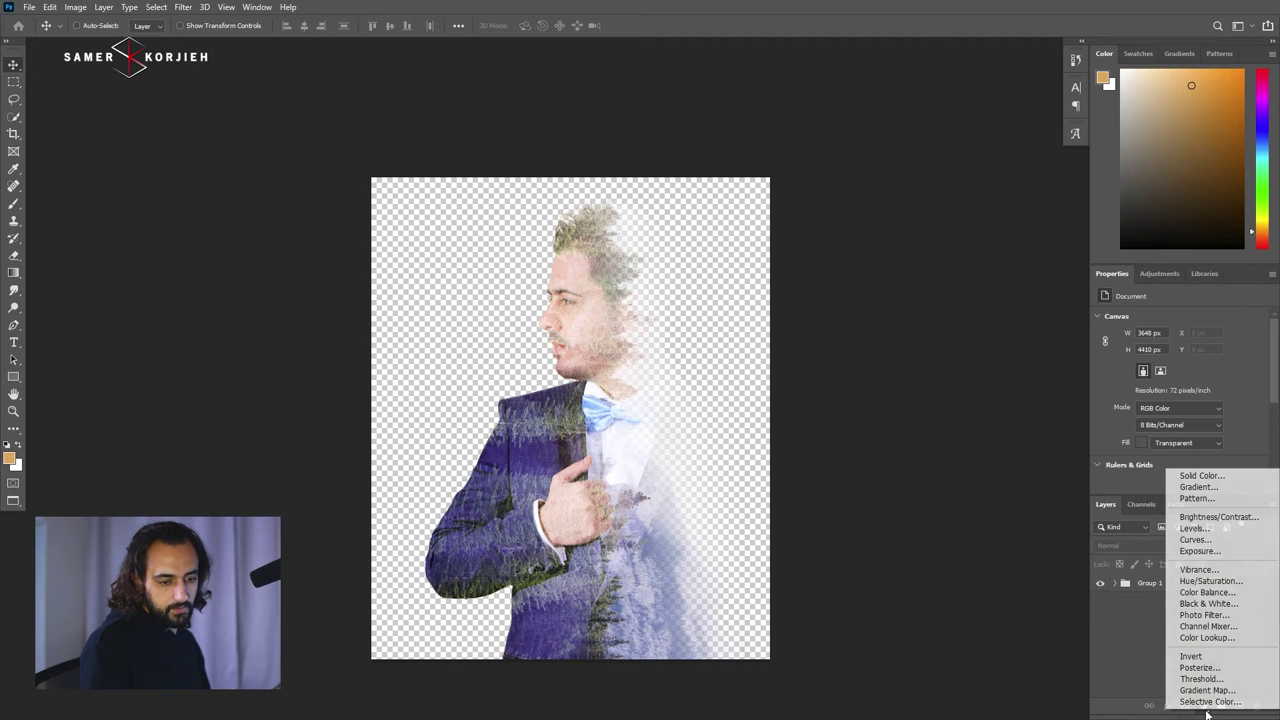
{"action": "left_click", "coordinate": [1192, 476]}
{"action": "left_click", "coordinate": [1036, 292]}
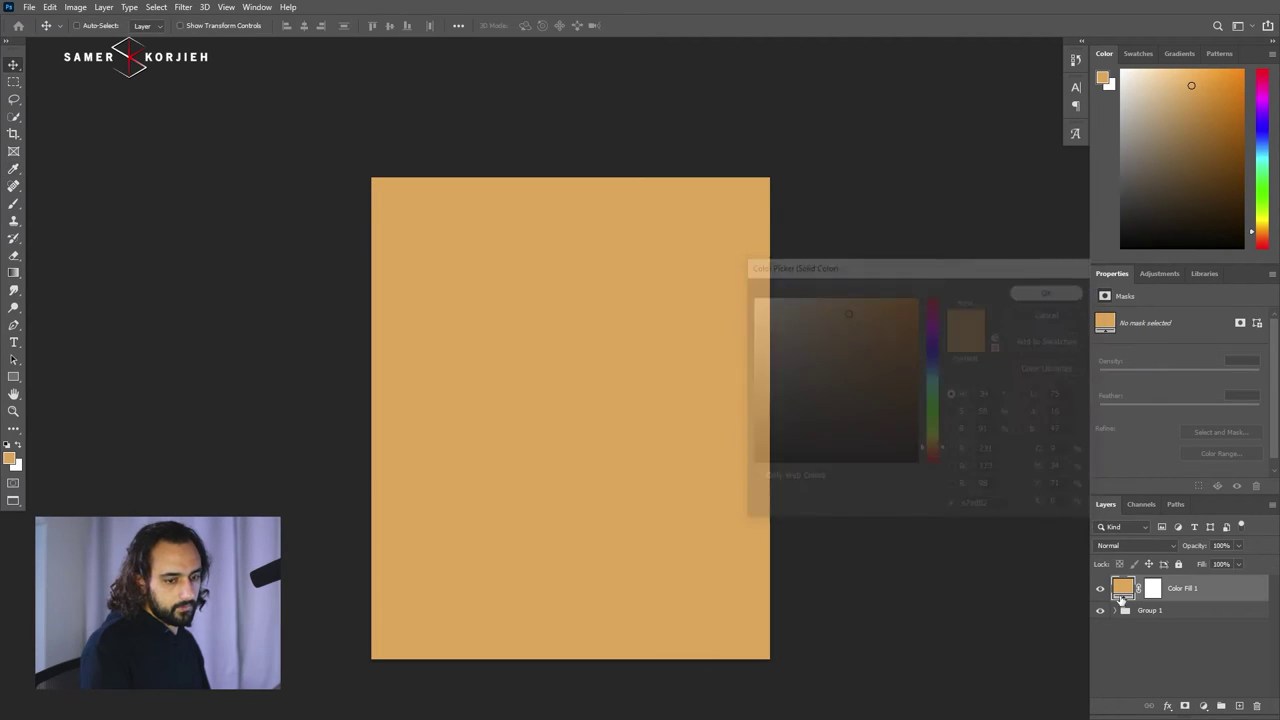
{"action": "left_click_drag", "start_coordinate": [1122, 622], "coordinate": [1124, 604]}
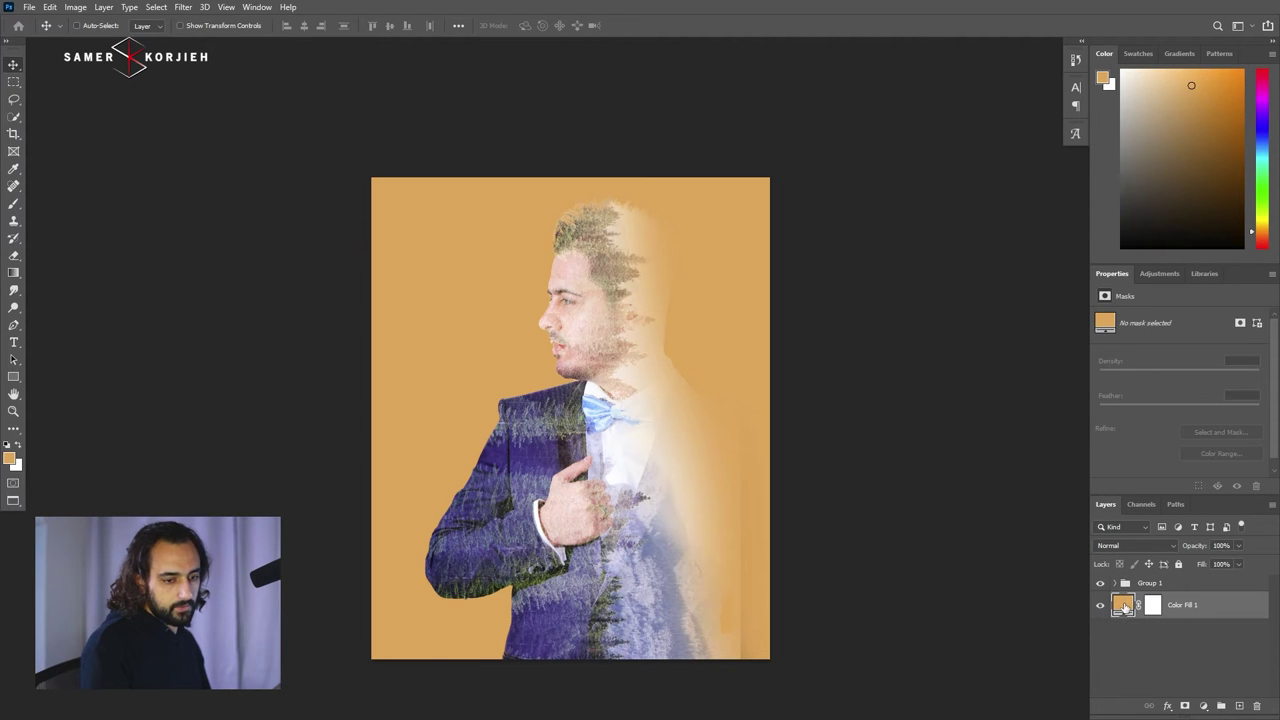
{"action": "double_click", "coordinate": [1124, 606]}
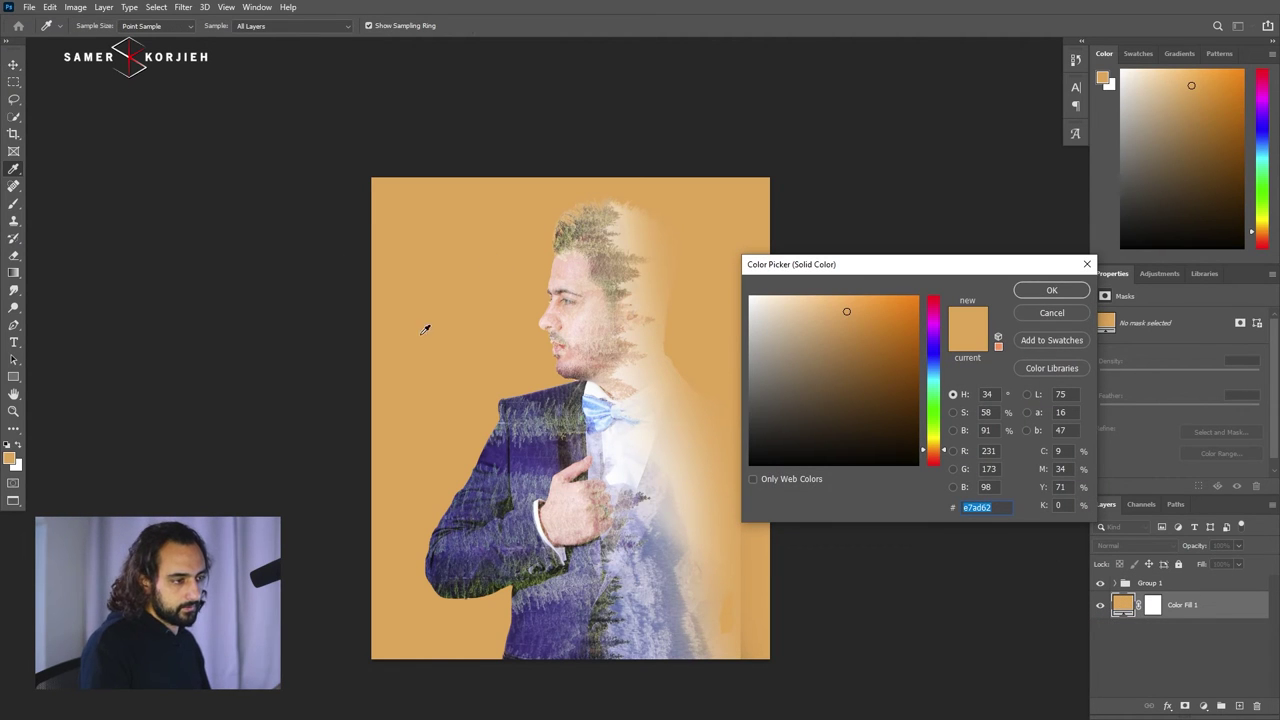
{"action": "left_click", "coordinate": [569, 272]}
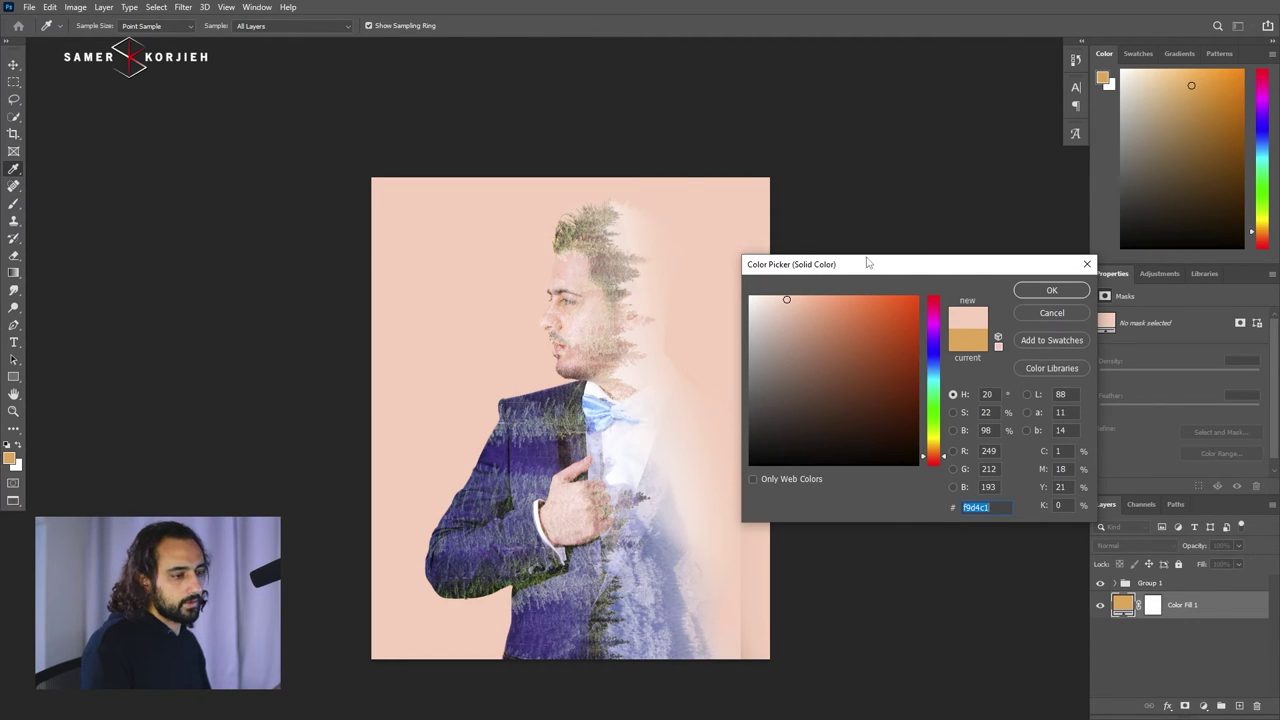
{"action": "left_click", "coordinate": [1050, 291]}
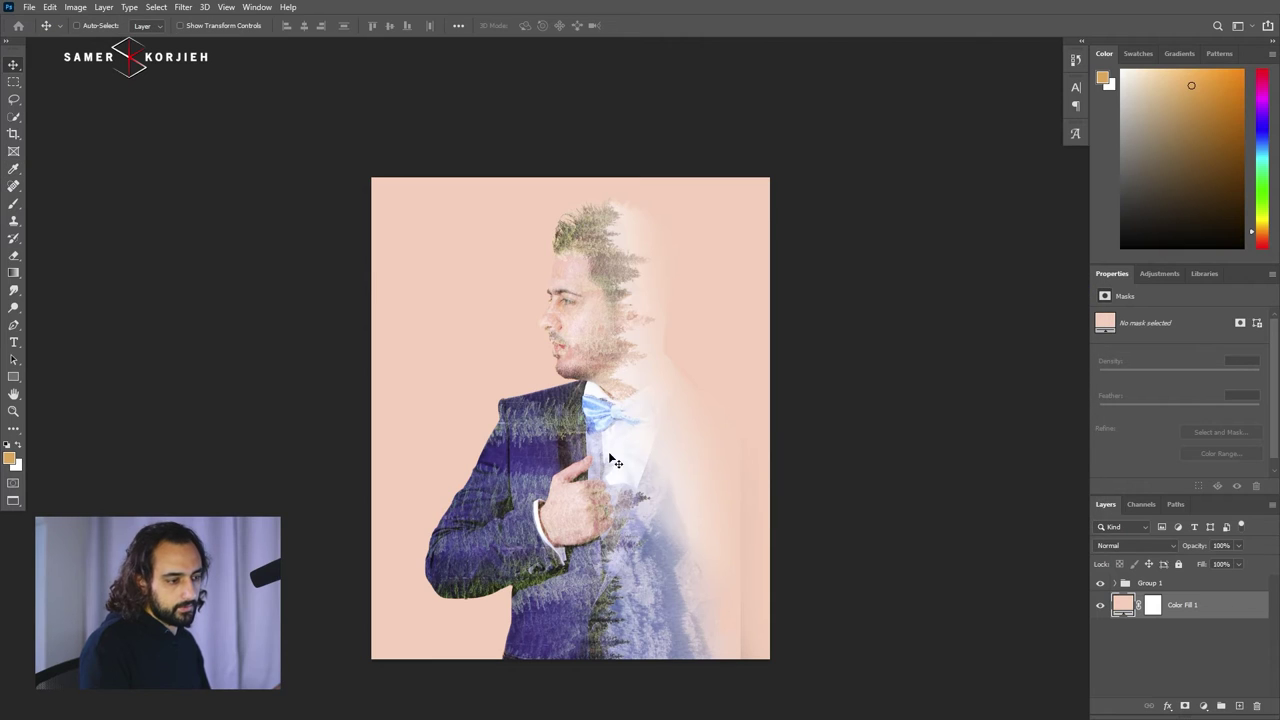
{"action": "left_click", "coordinate": [1180, 588]}
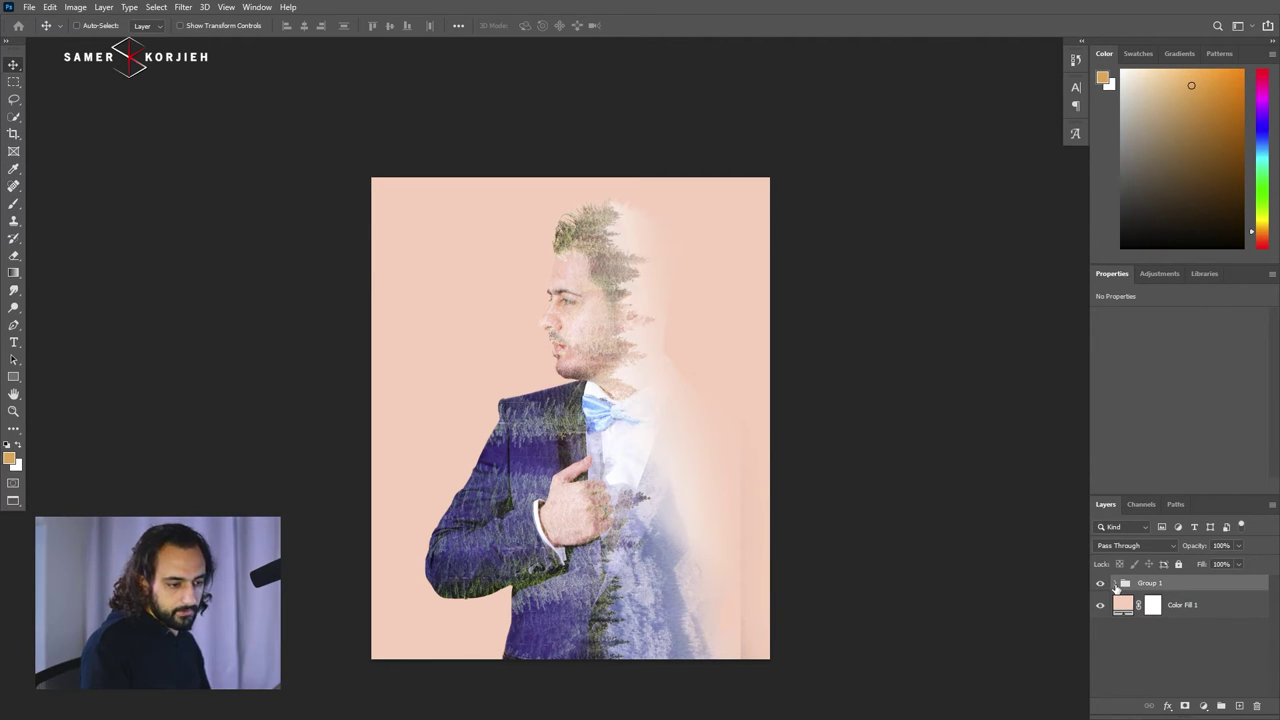
Expand Group 1, brush Layer 0's mask to soften the faded right side, then collapse the group
{"action": "left_click", "coordinate": [1118, 583]}
{"action": "left_click", "coordinate": [1162, 656]}
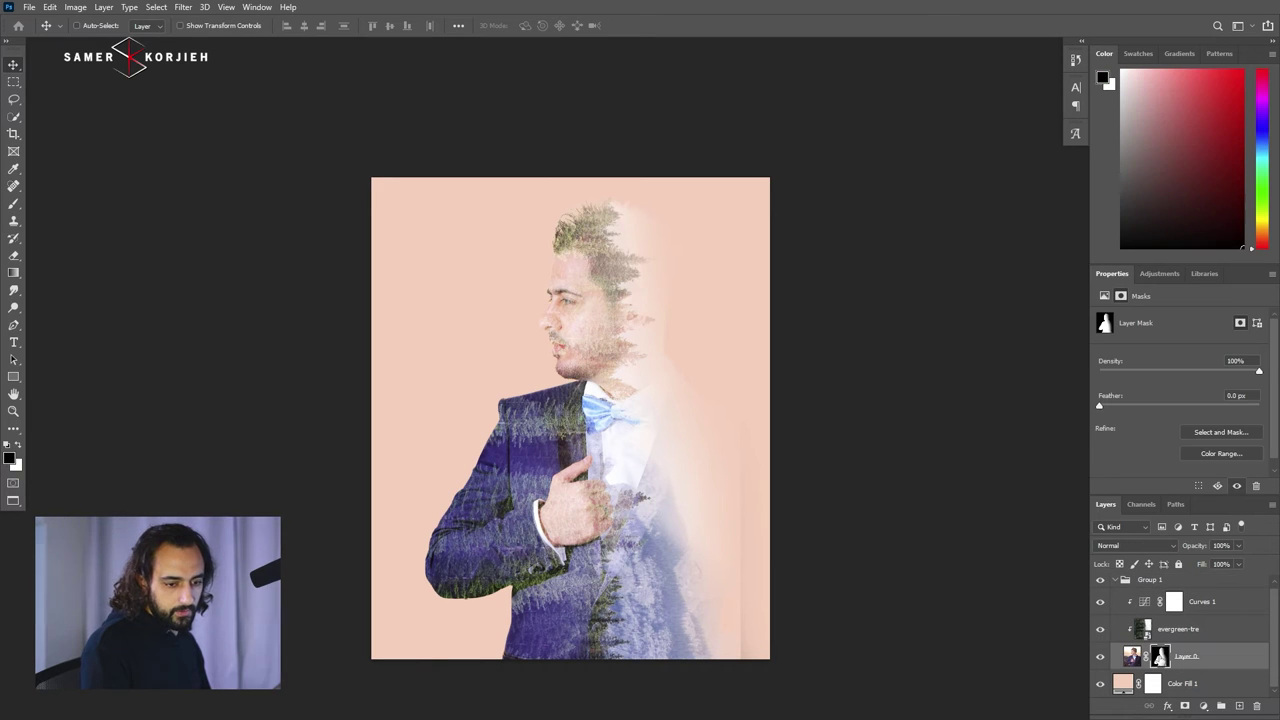
{"action": "key", "text": "b"}
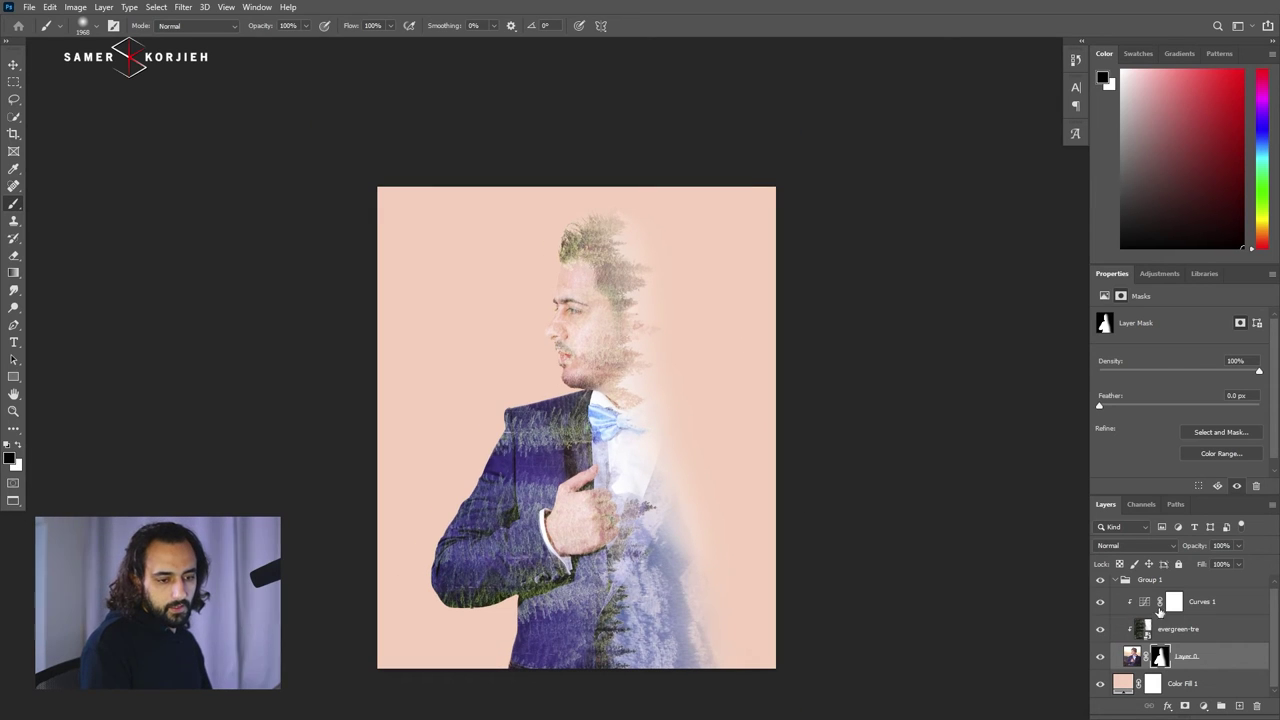
{"action": "left_click", "coordinate": [1118, 582]}
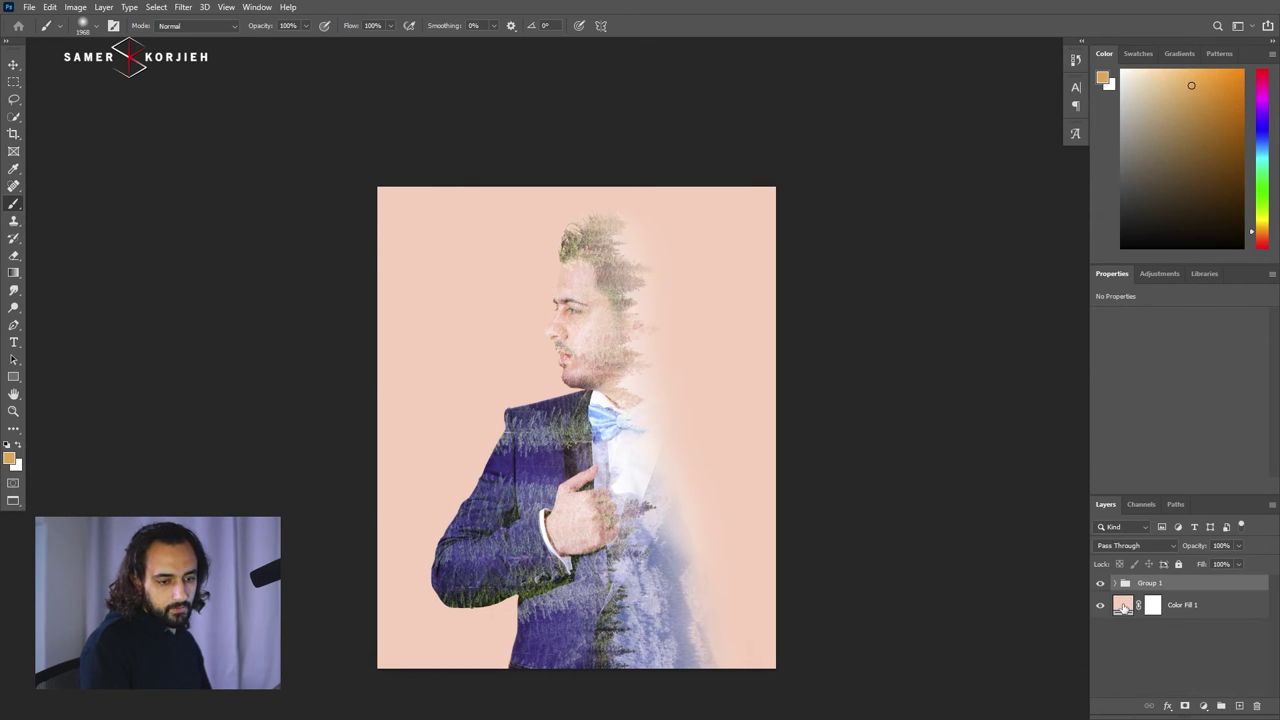
{"action": "left_click", "coordinate": [1123, 606]}
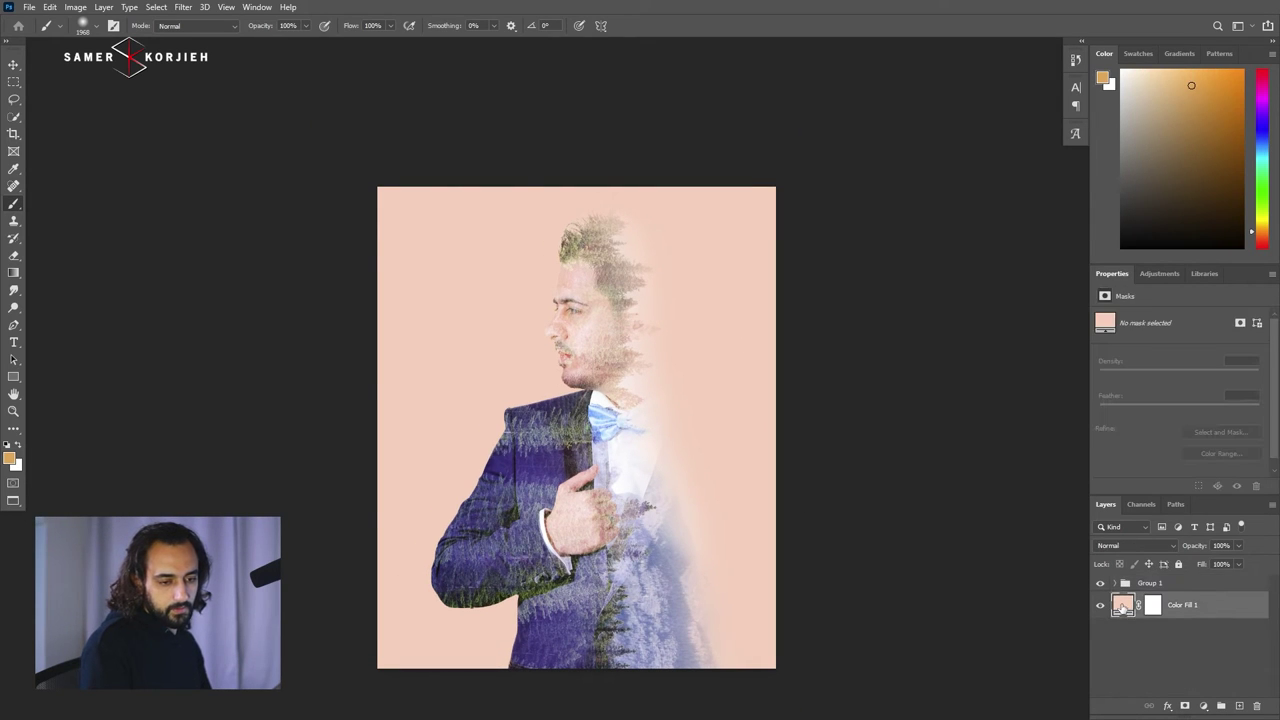
Add empty Layer 1 above Color Fill 1, then scale Group 1 to about 90.8% and recentre it
{"action": "left_click", "coordinate": [1238, 706]}
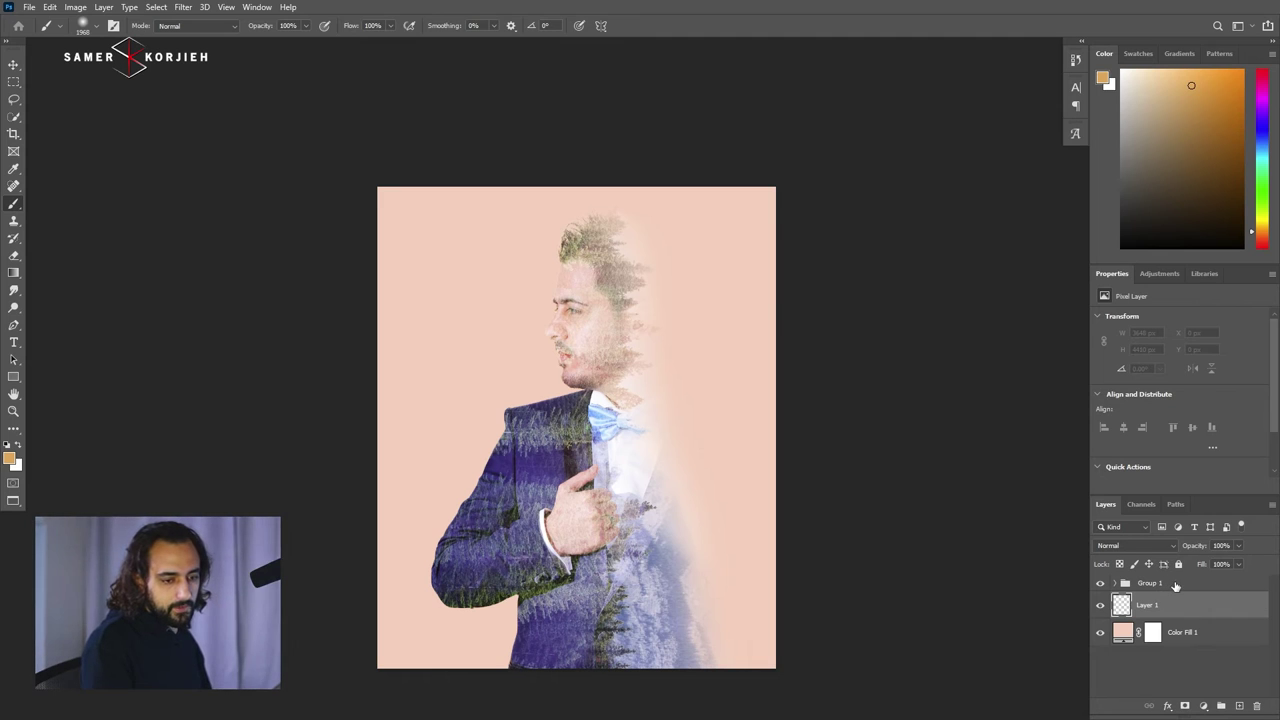
{"action": "left_click", "coordinate": [1165, 583]}
{"action": "key", "text": "ctrl+t"}
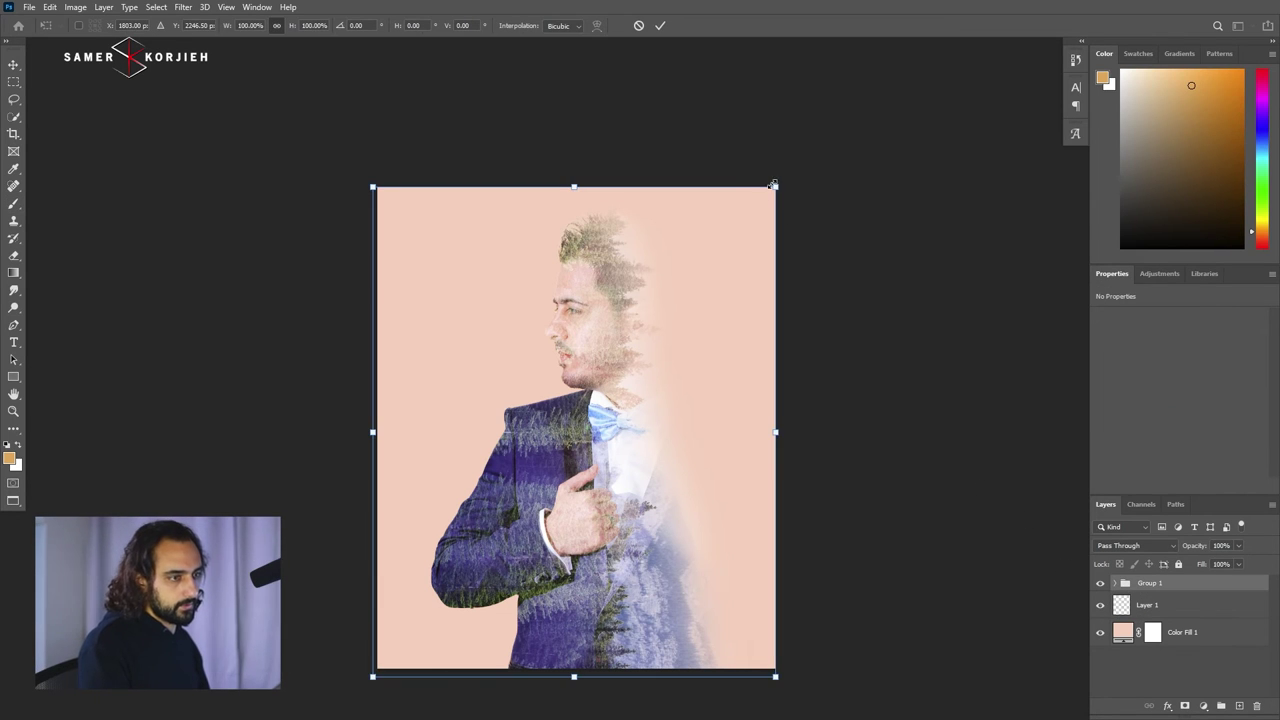
{"action": "left_click_drag", "start_coordinate": [773, 185], "coordinate": [743, 238]}
{"action": "left_click_drag", "start_coordinate": [627, 534], "coordinate": [623, 571]}
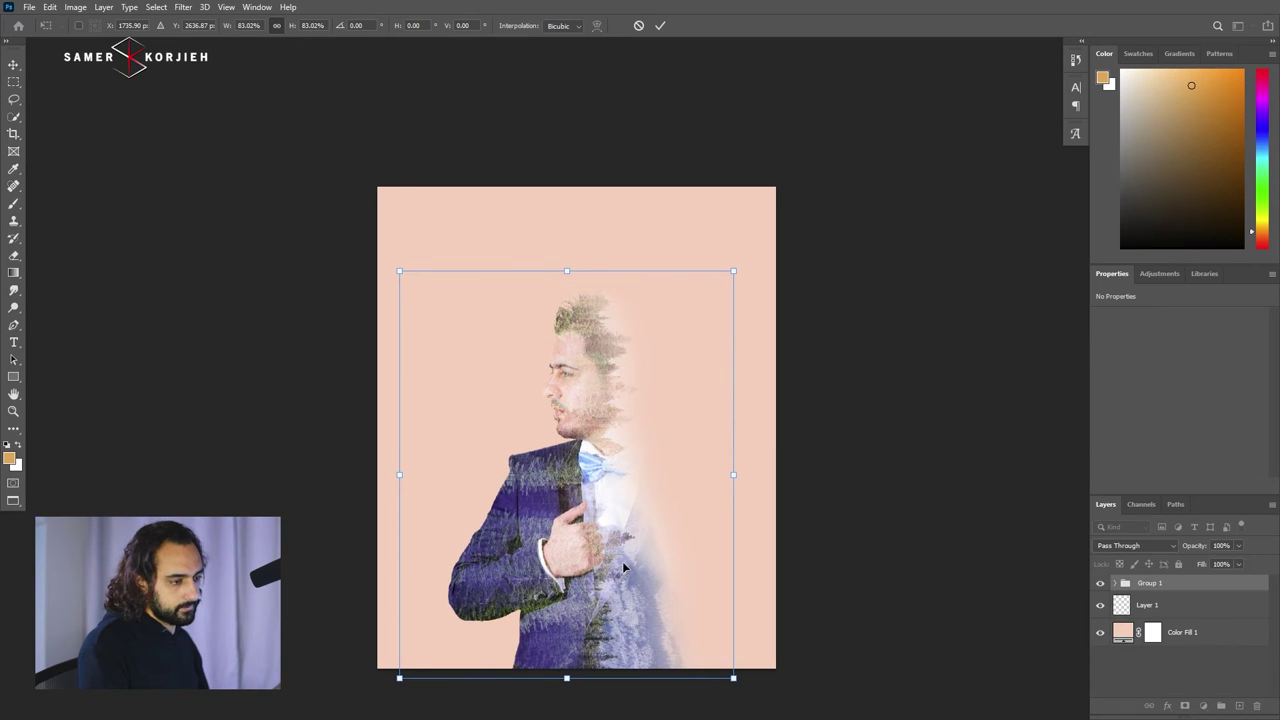
{"action": "left_click_drag", "start_coordinate": [732, 272], "coordinate": [765, 233]}
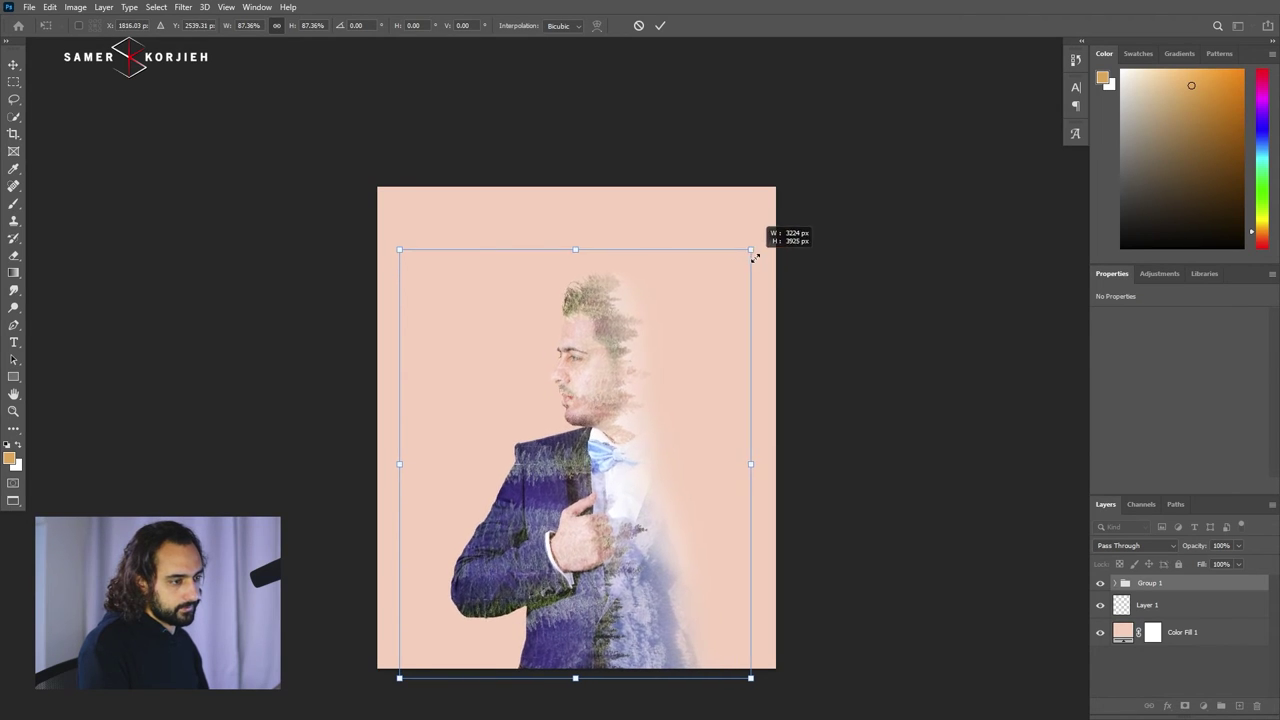
{"action": "left_click_drag", "start_coordinate": [617, 407], "coordinate": [612, 405]}
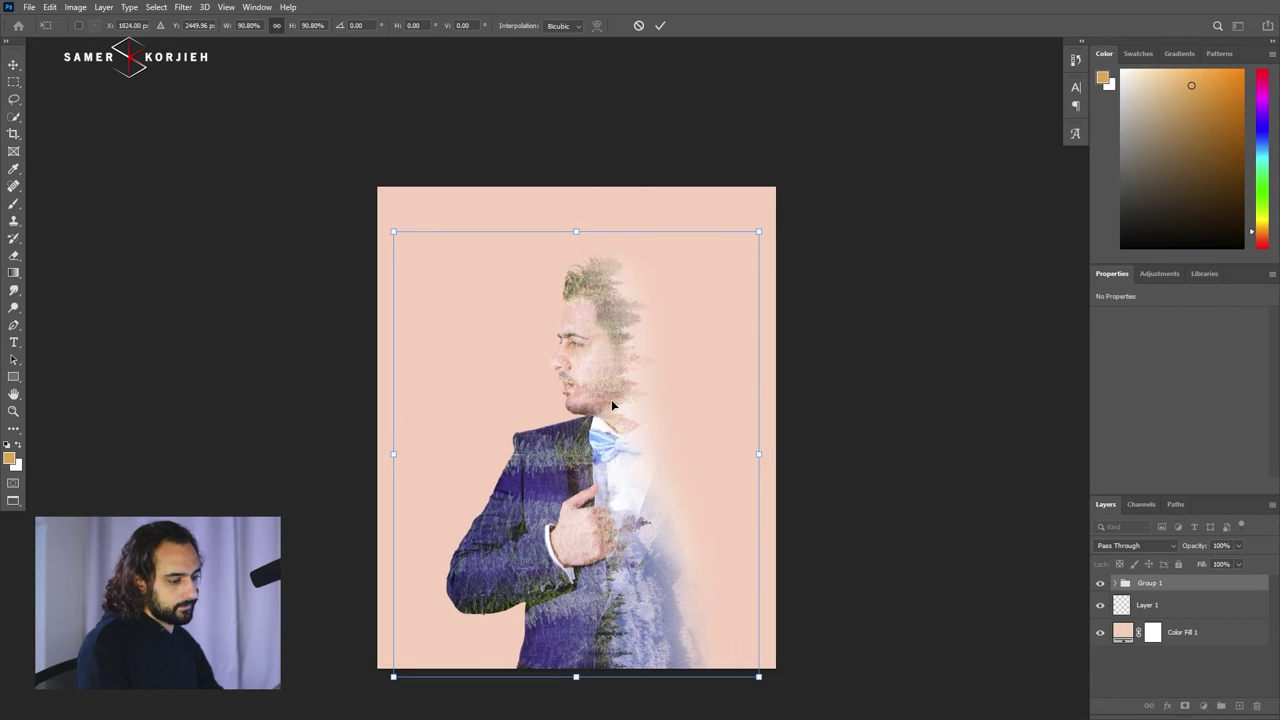
{"action": "key", "text": "Return"}
Target Layer 1 with a smaller brush and sample the background's peach tone as foreground colour
{"action": "key", "text": "b"}
{"action": "left_click", "coordinate": [1129, 603]}
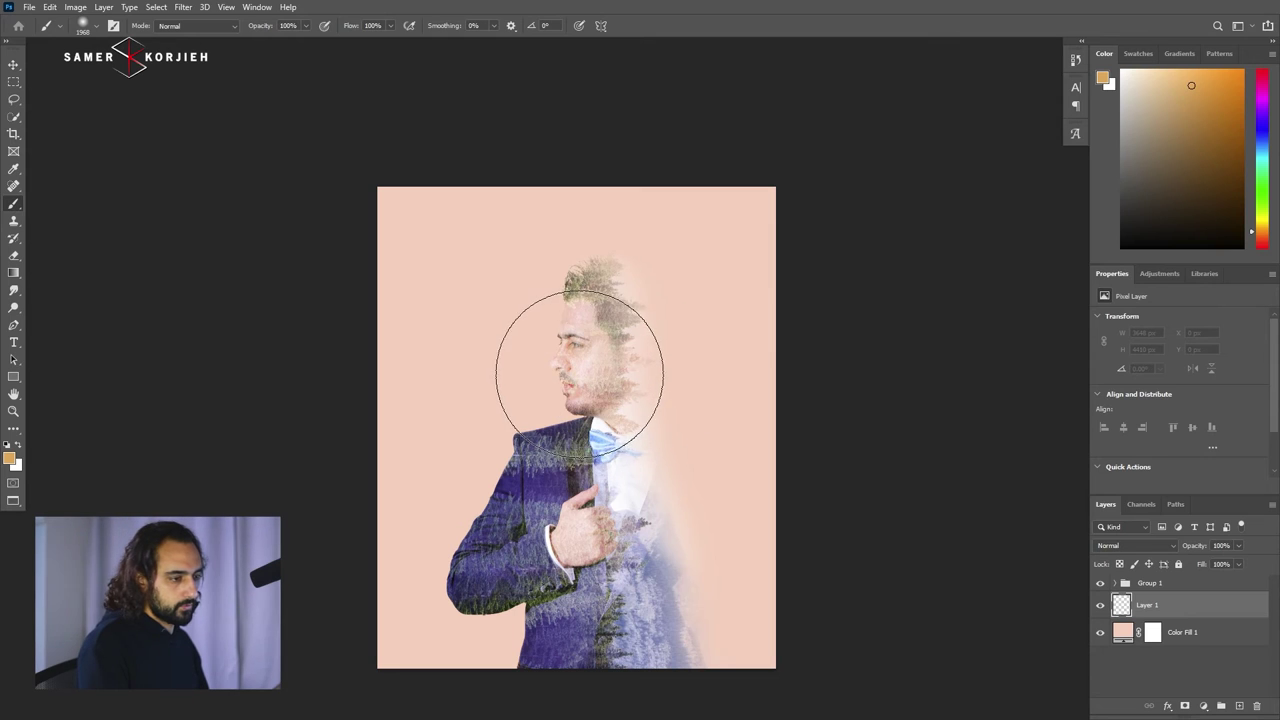
{"action": "left_click_drag", "start_coordinate": [591, 386], "coordinate": [578, 366]}
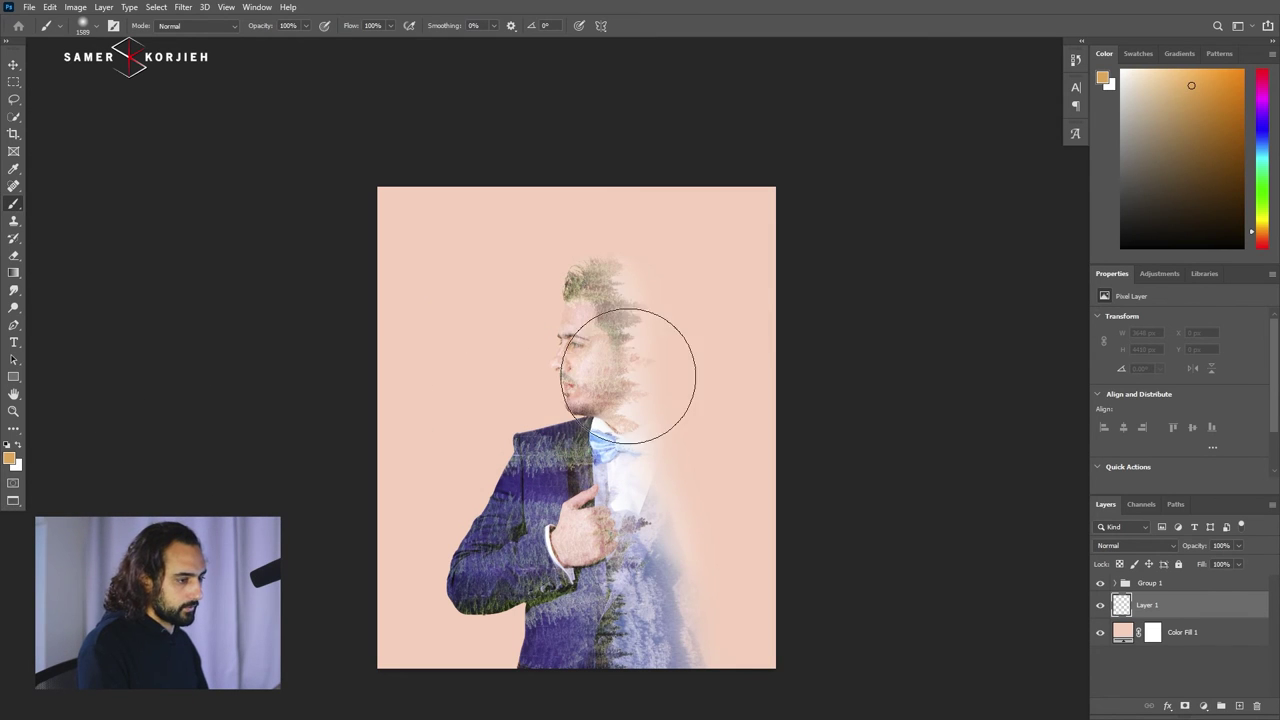
{"action": "left_click", "coordinate": [568, 314], "text": "alt"}
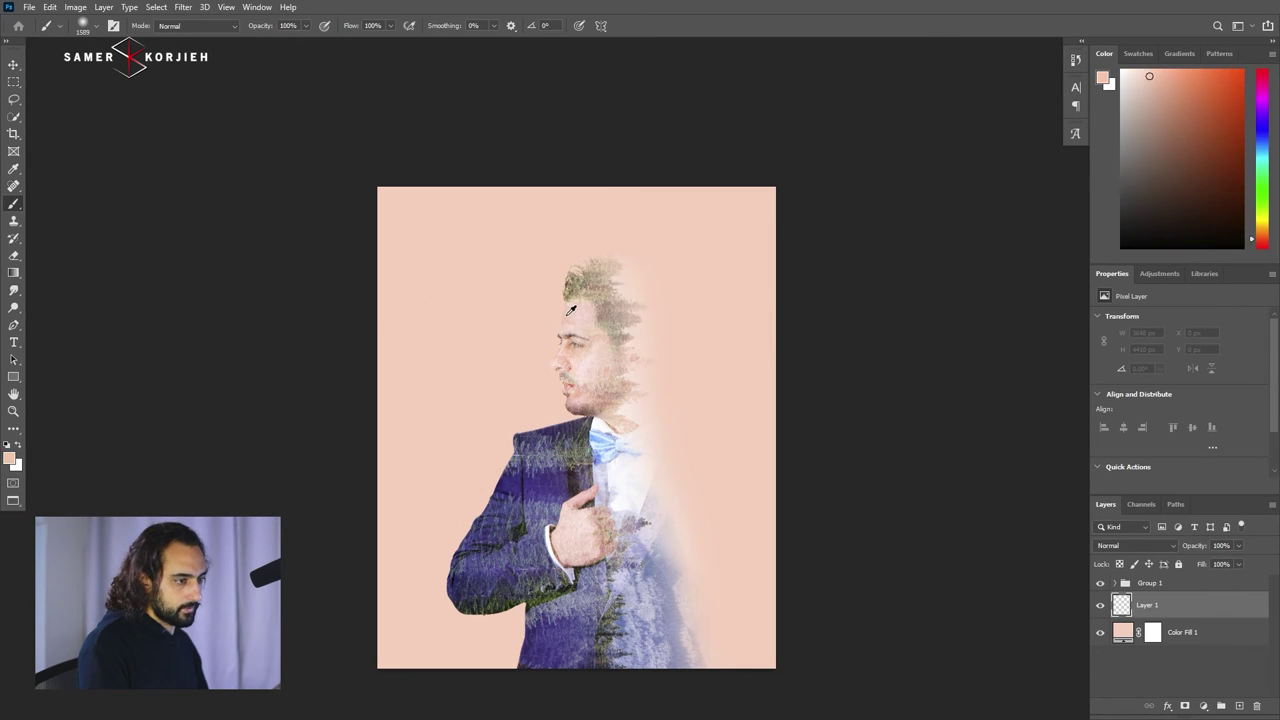
{"action": "left_click", "coordinate": [570, 311], "text": "alt"}
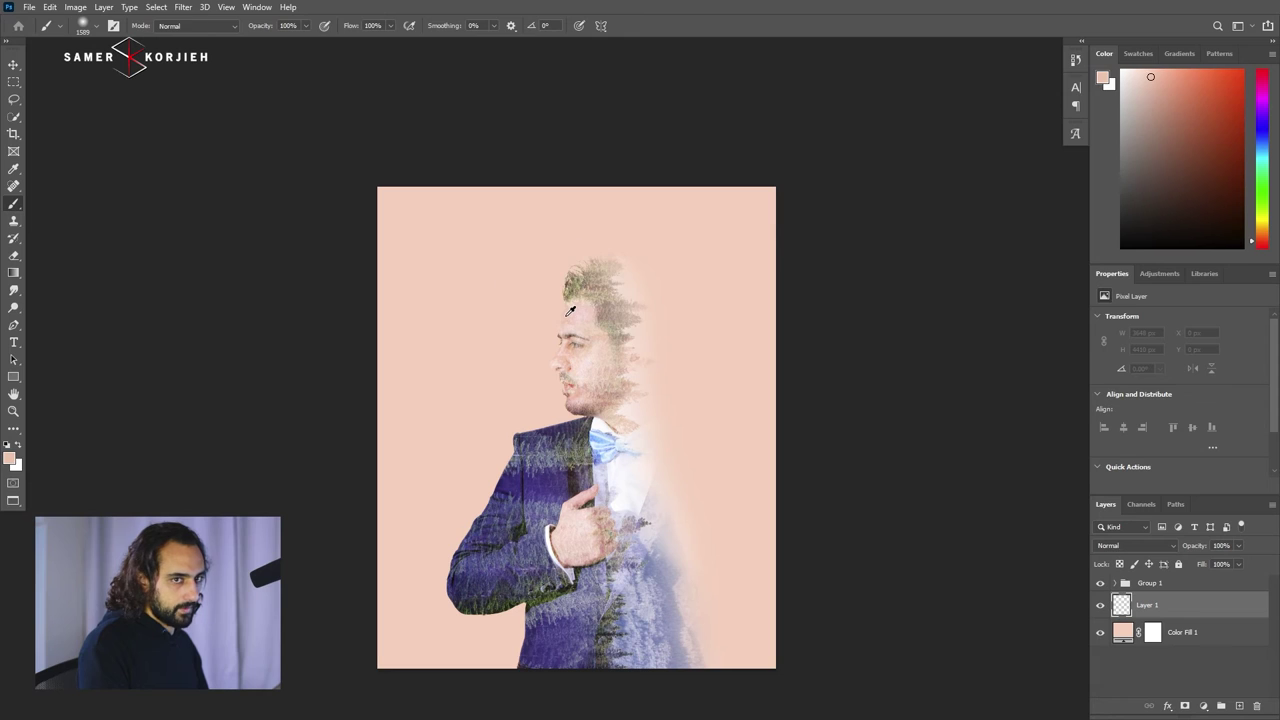
Choose Kyle's Supreme Spatter brush and enlarge it to about 687 px
{"action": "right_click", "coordinate": [522, 372]}
{"action": "mouse_move", "coordinate": [727, 482]}
{"action": "left_mouse_down"}
{"action": "mouse_move", "coordinate": [716, 631]}
{"action": "mouse_move", "coordinate": [726, 598]}
{"action": "left_mouse_up"}
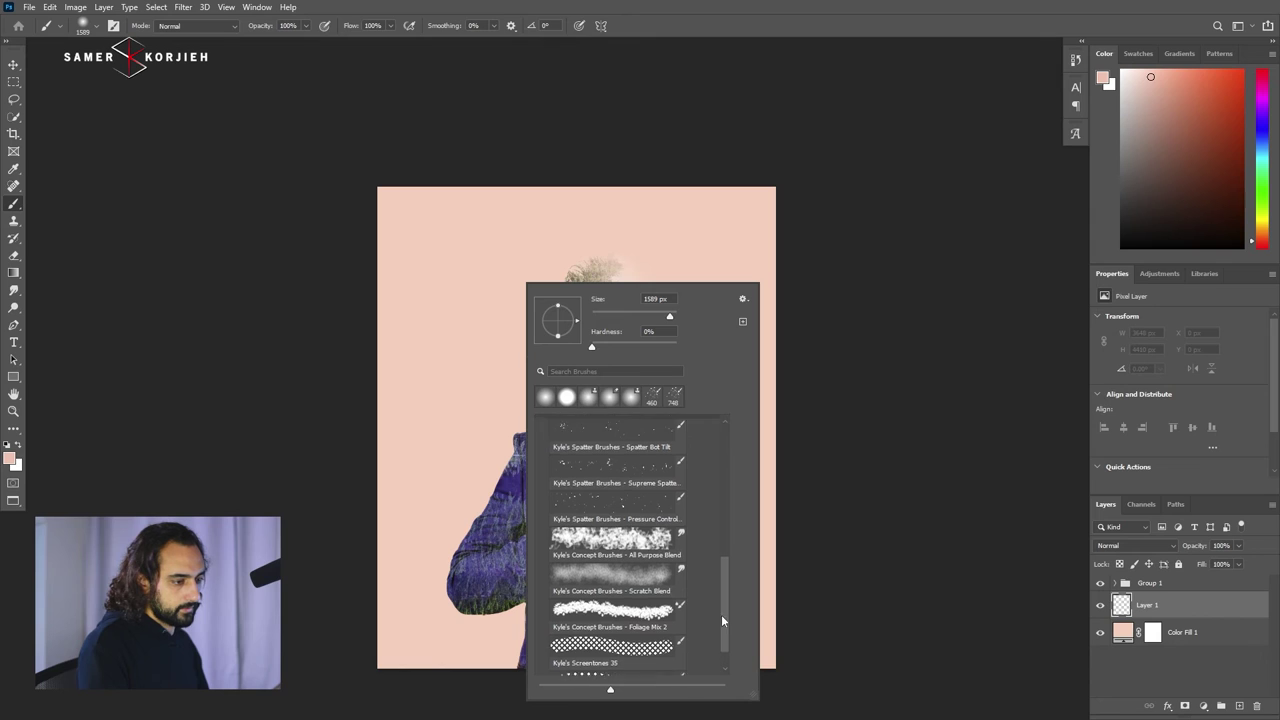
{"action": "left_click", "coordinate": [596, 527]}
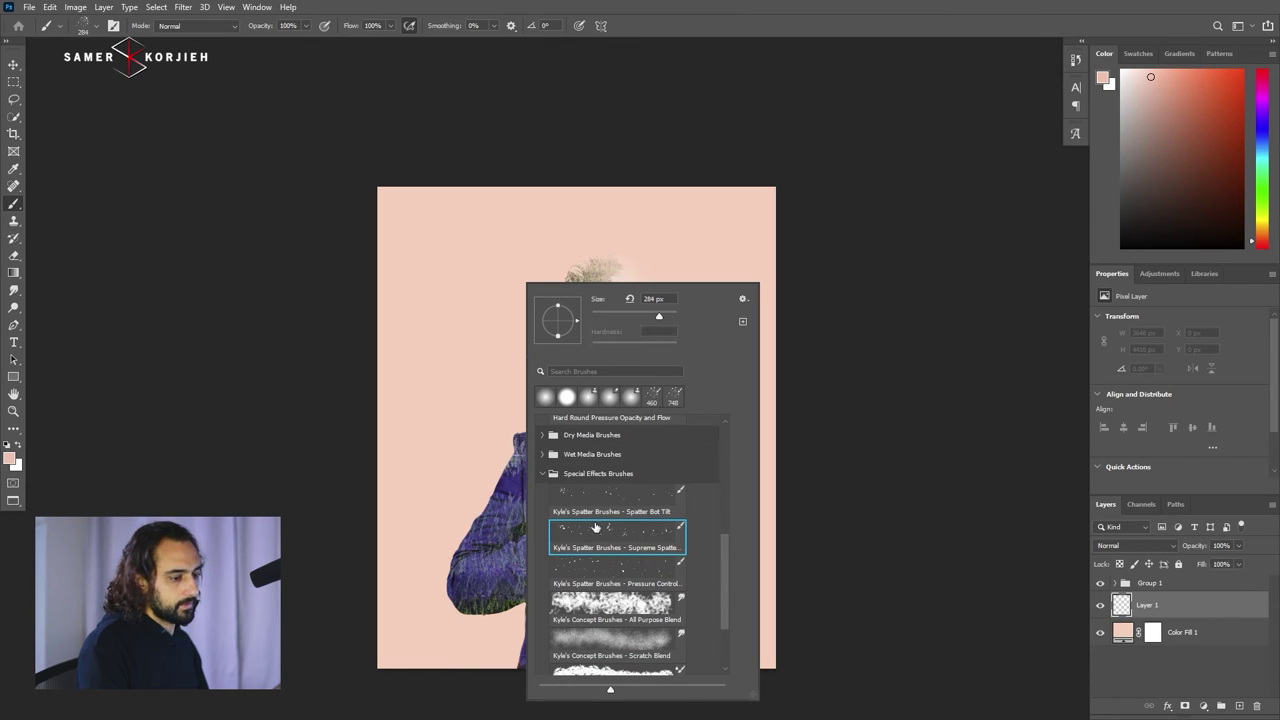
{"action": "left_click", "coordinate": [463, 426]}
{"action": "mouse_move", "coordinate": [463, 428]}
{"action": "left_mouse_down"}
{"action": "mouse_move", "coordinate": [485, 428]}
{"action": "mouse_move", "coordinate": [478, 464]}
{"action": "left_mouse_up"}
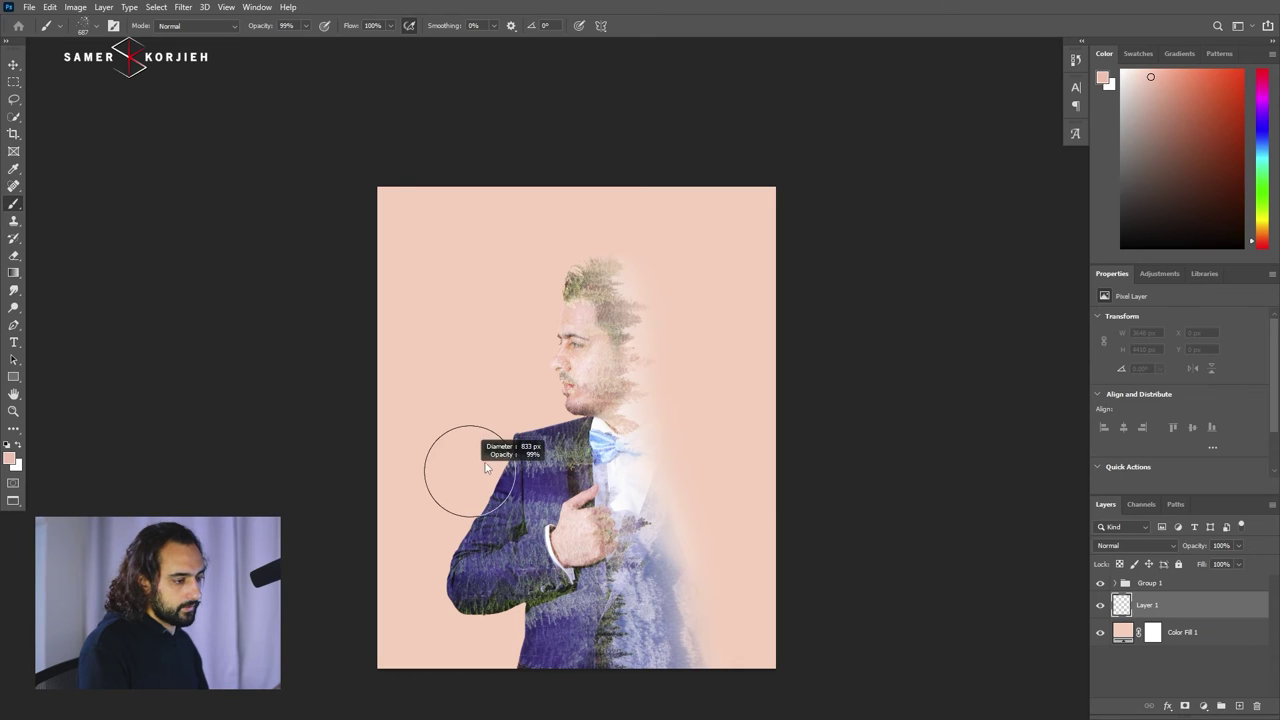
Paint a faint peach spatter texture across the background with a canvas-sized brush at 34% opacity
{"action": "left_click", "coordinate": [470, 466]}
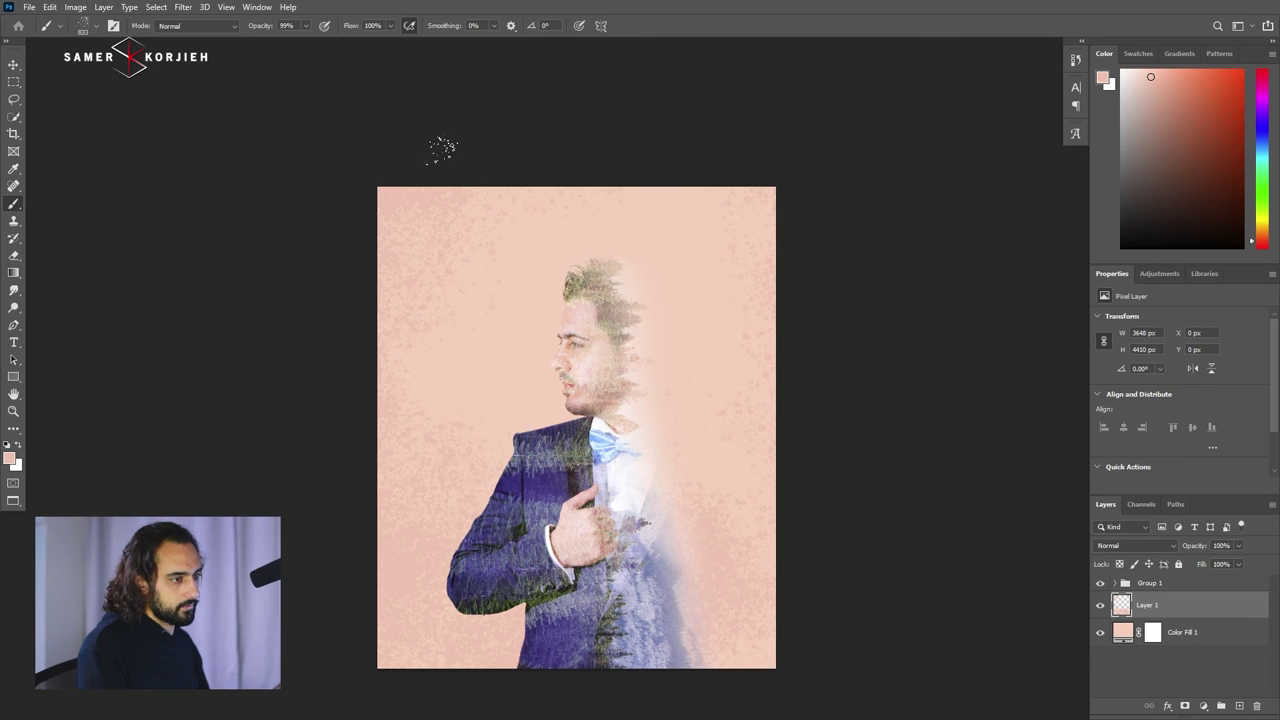
{"action": "left_click_drag", "start_coordinate": [521, 376], "coordinate": [560, 350]}
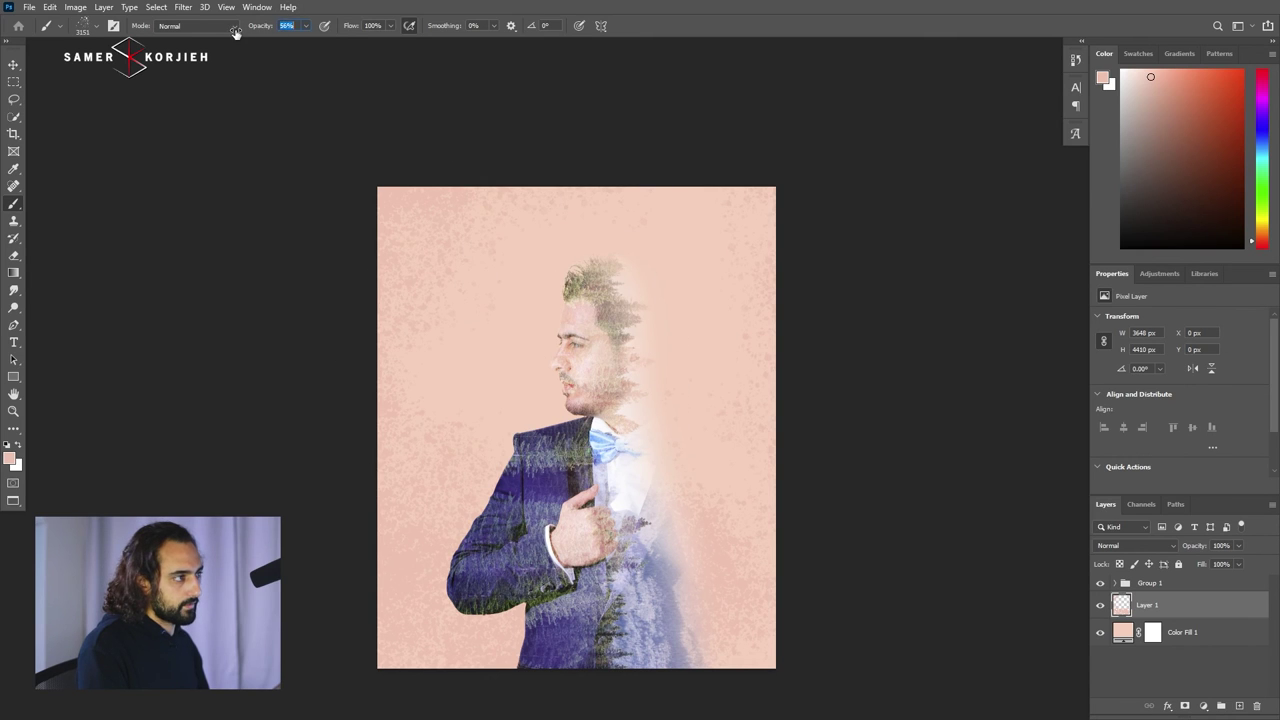
{"action": "type", "text": "34"}
{"action": "key", "text": "Return"}
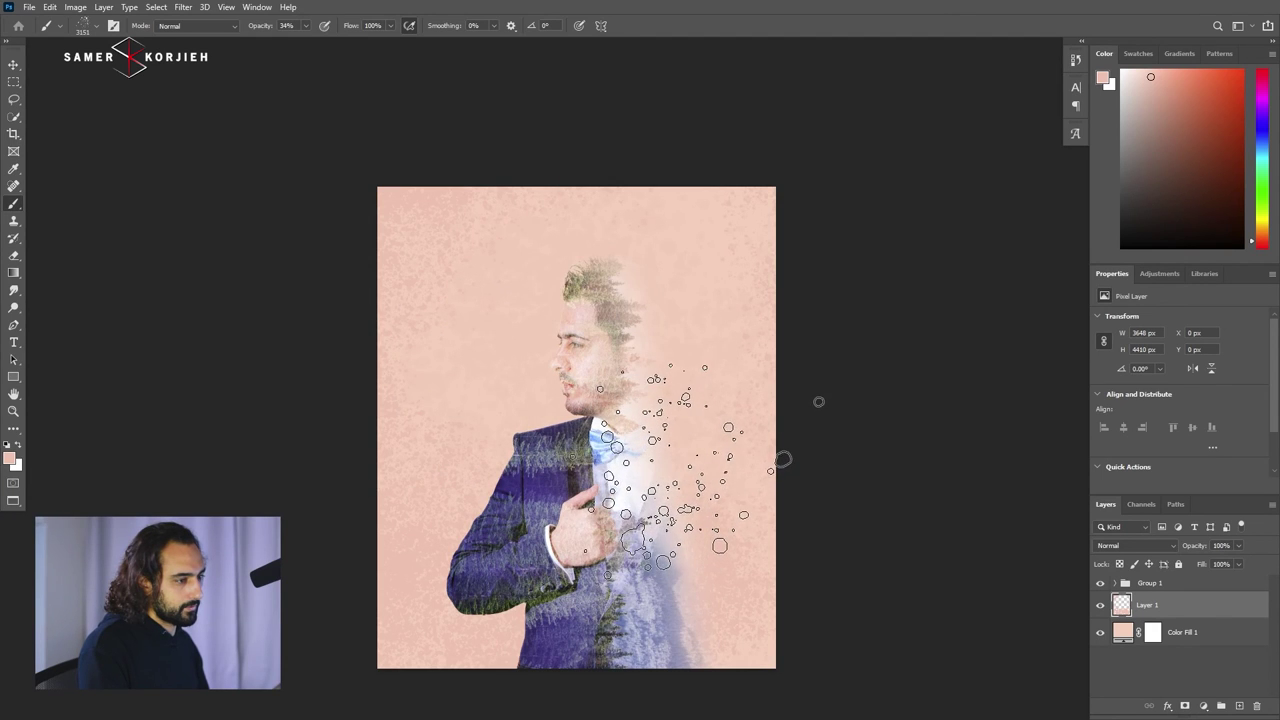
Scatter spatter particles near the head with a ~1260 px brush, then select Group 1
{"action": "right_click", "coordinate": [556, 290]}
{"action": "left_click_drag", "start_coordinate": [260, 26], "coordinate": [257, 27]}
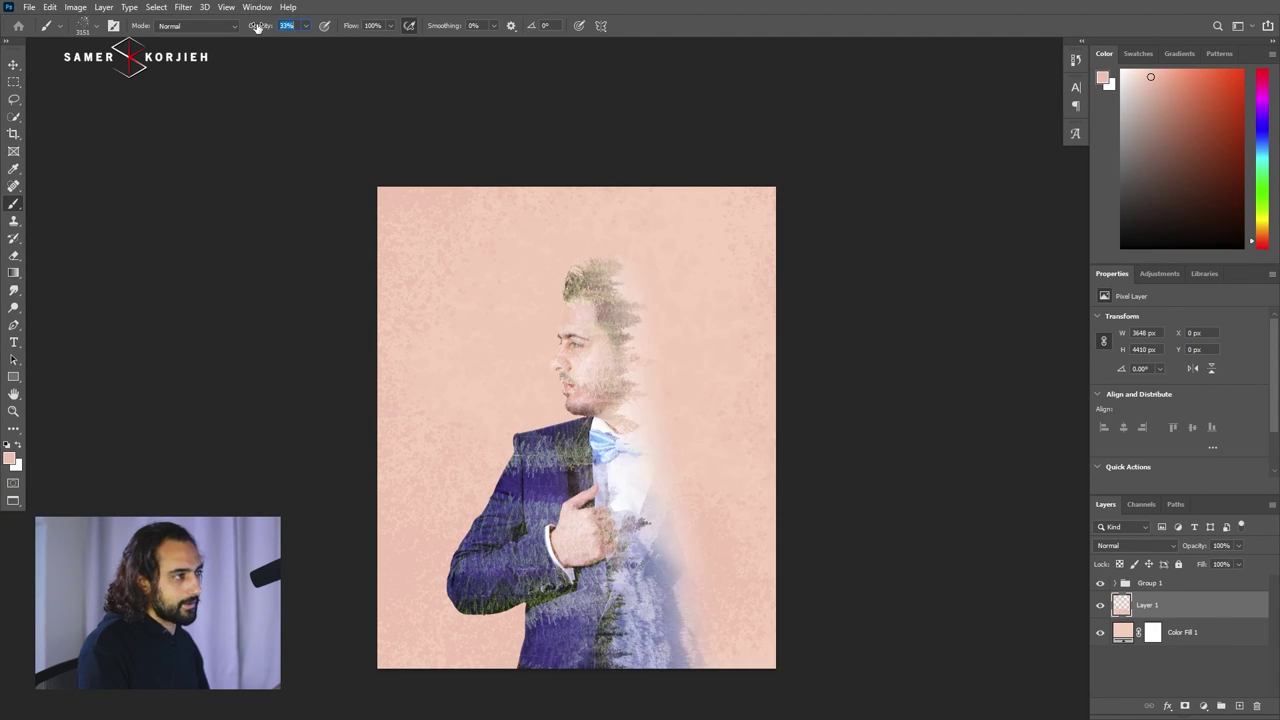
{"action": "type", "text": "100"}
{"action": "key", "text": "Return"}
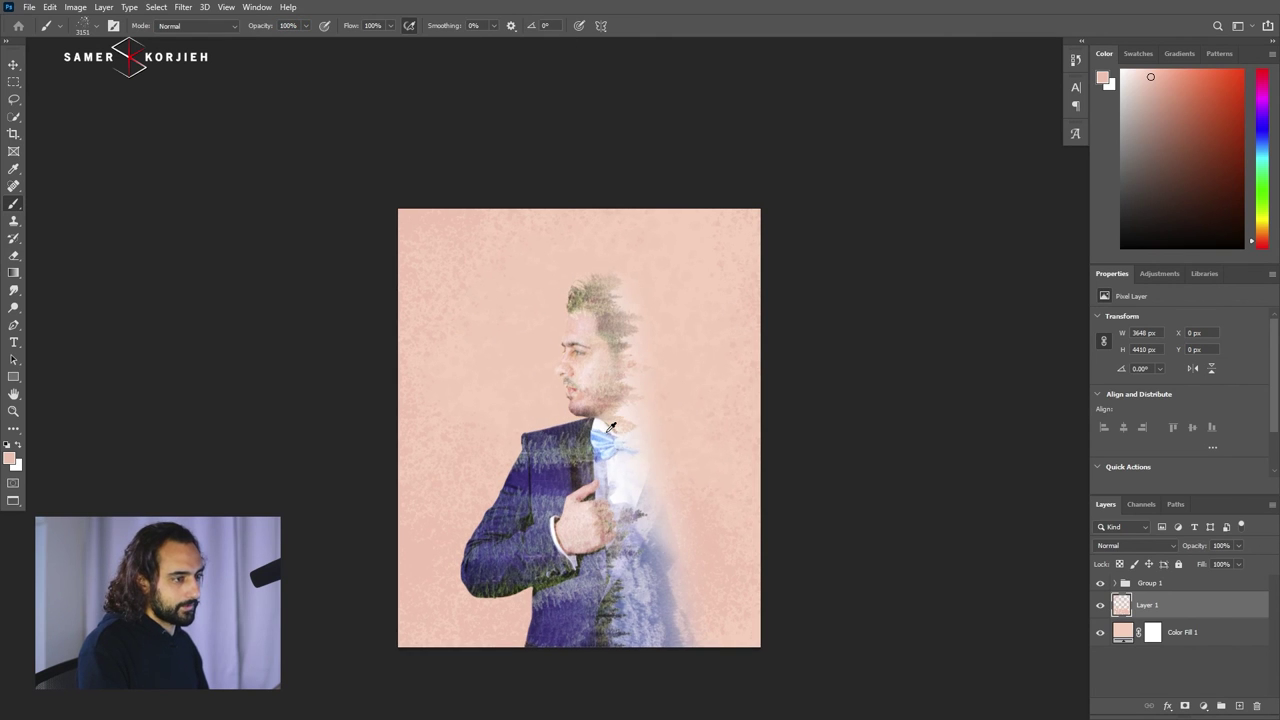
{"action": "left_click_drag", "start_coordinate": [680, 430], "coordinate": [575, 440]}
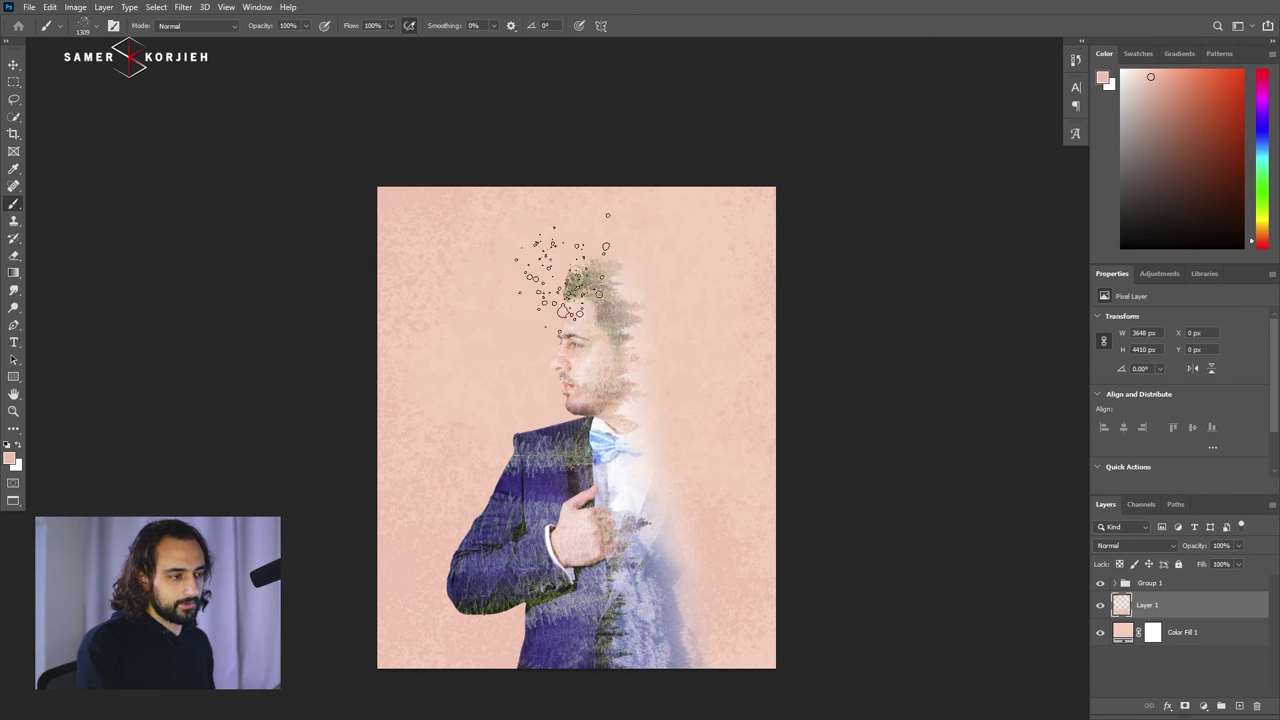
{"action": "left_click", "coordinate": [1193, 585]}
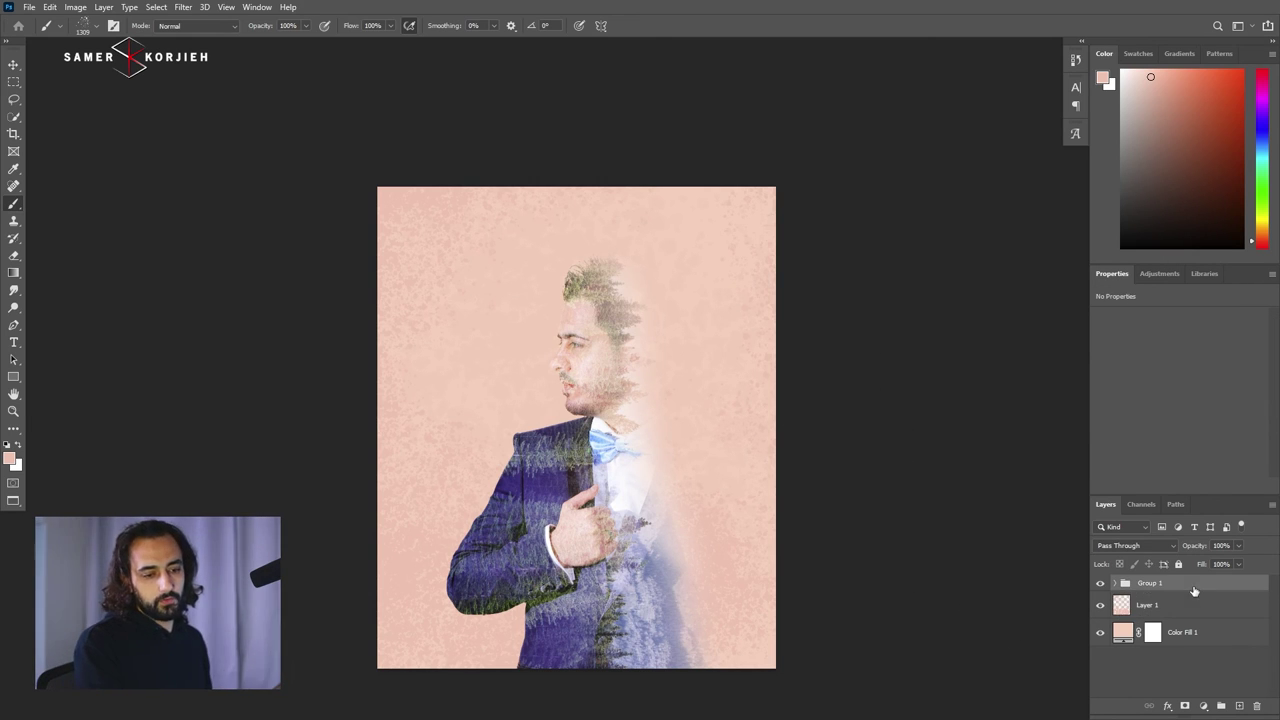
Add a Hue/Saturation adjustment layer with overall saturation raised to about +31
{"action": "left_click", "coordinate": [1203, 706]}
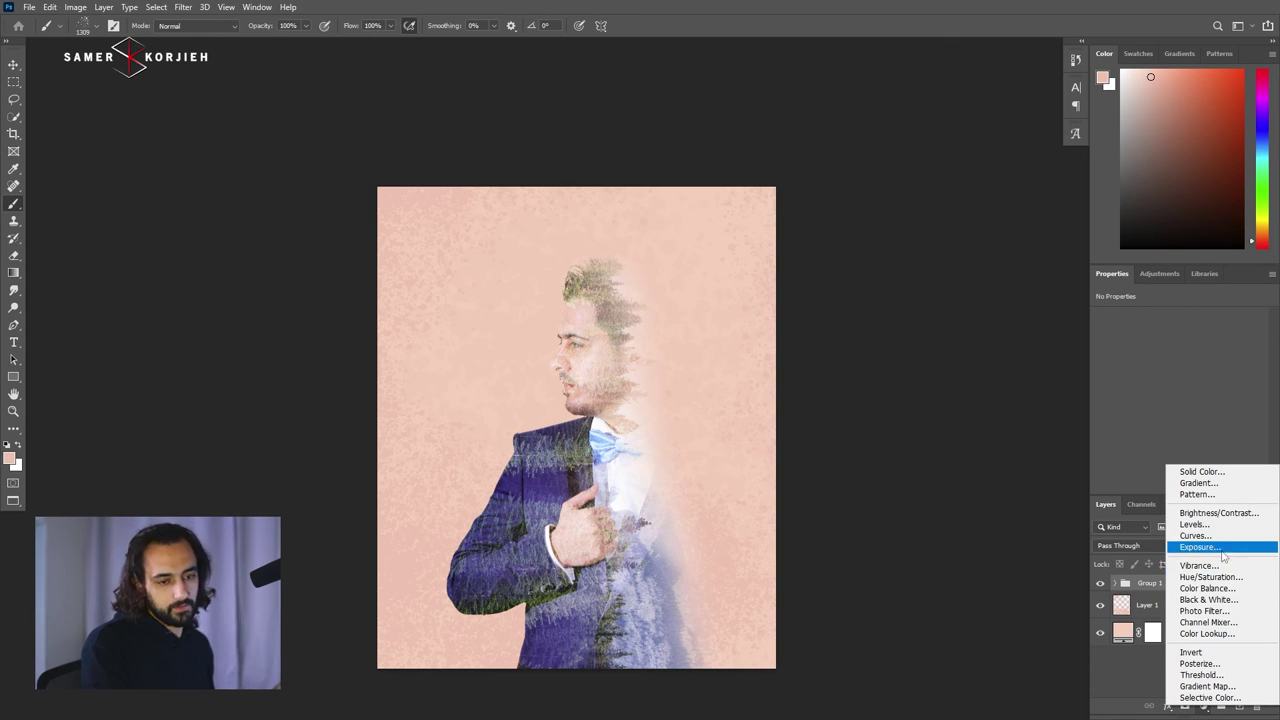
{"action": "left_click", "coordinate": [1212, 577]}
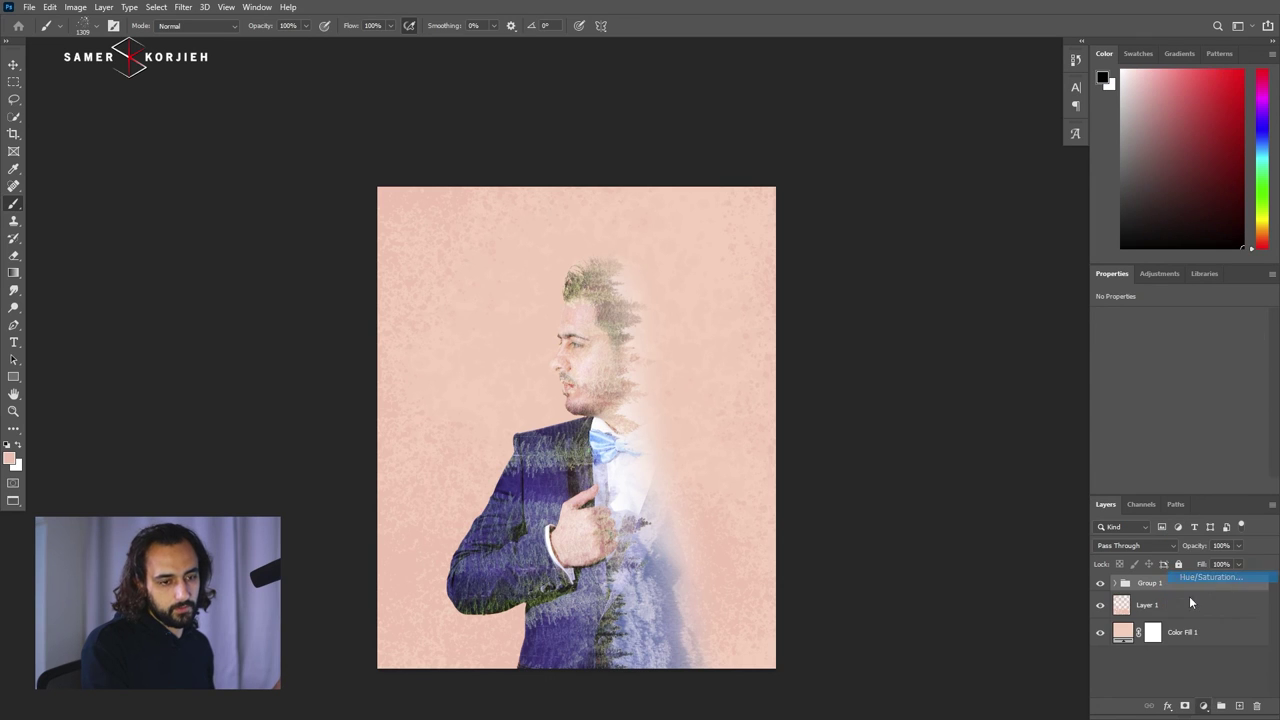
{"action": "mouse_move", "coordinate": [1181, 395]}
{"action": "left_mouse_down"}
{"action": "mouse_move", "coordinate": [1206, 399]}
{"action": "mouse_move", "coordinate": [1194, 402]}
{"action": "left_mouse_up"}
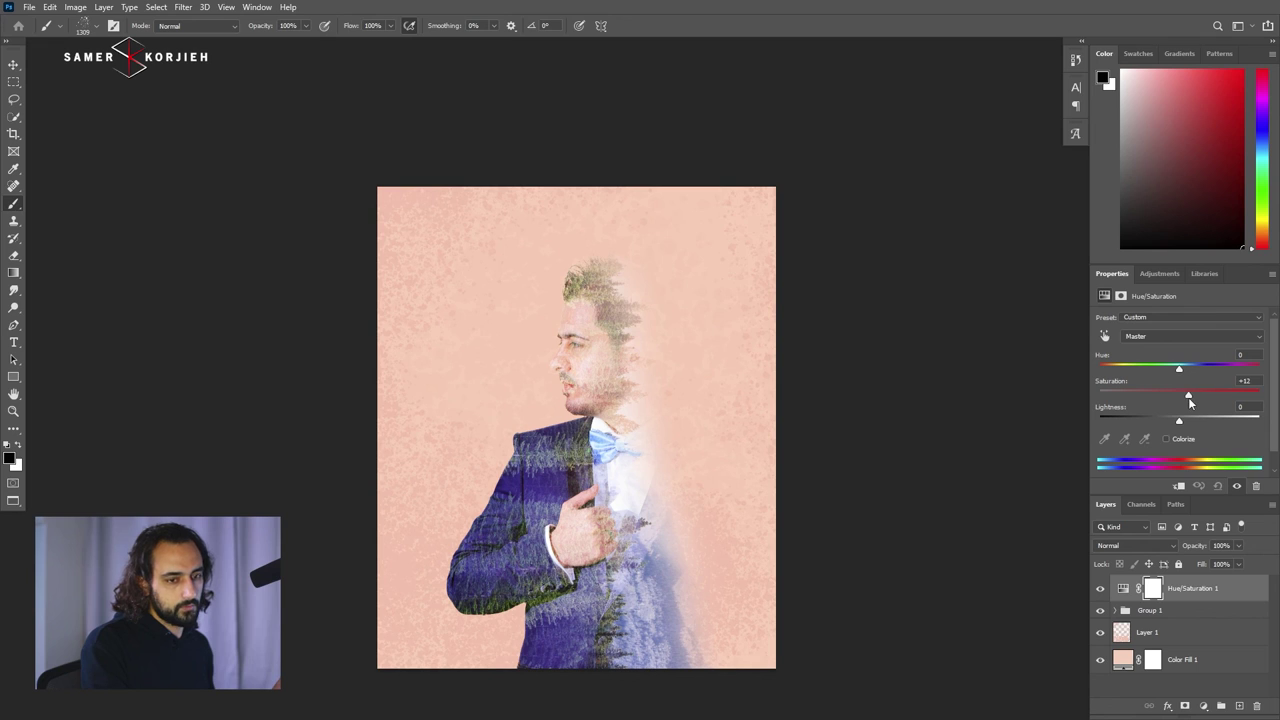
Shift the Blues range to hue -13 and saturation +16
{"action": "left_click", "coordinate": [1176, 341]}
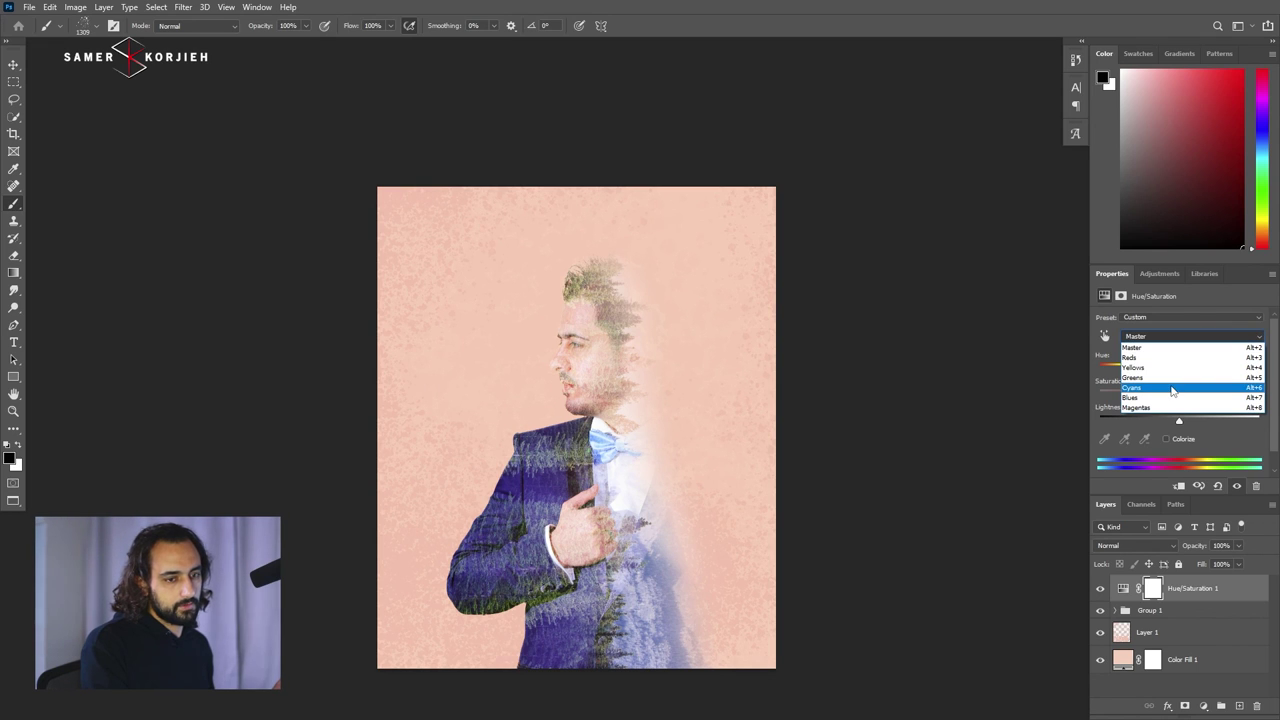
{"action": "left_click", "coordinate": [1172, 397]}
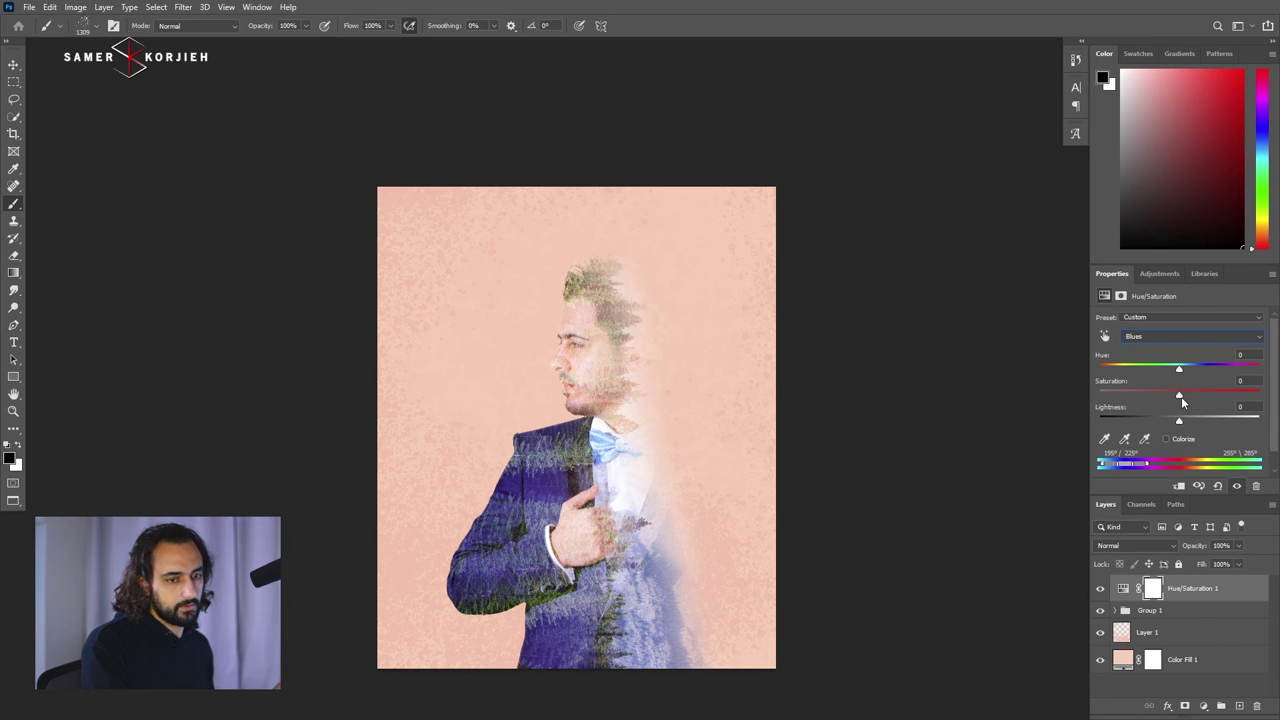
{"action": "left_click_drag", "start_coordinate": [1181, 396], "coordinate": [1188, 388]}
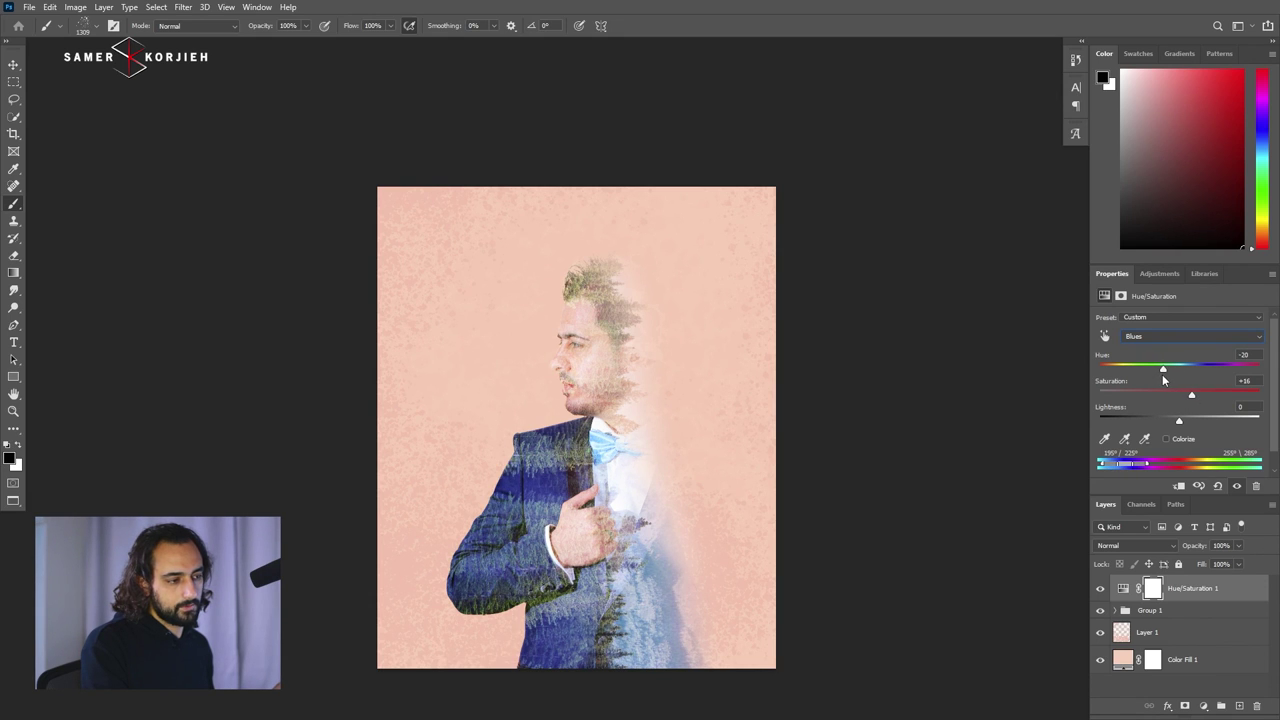
{"action": "left_click_drag", "start_coordinate": [1163, 376], "coordinate": [1166, 376]}
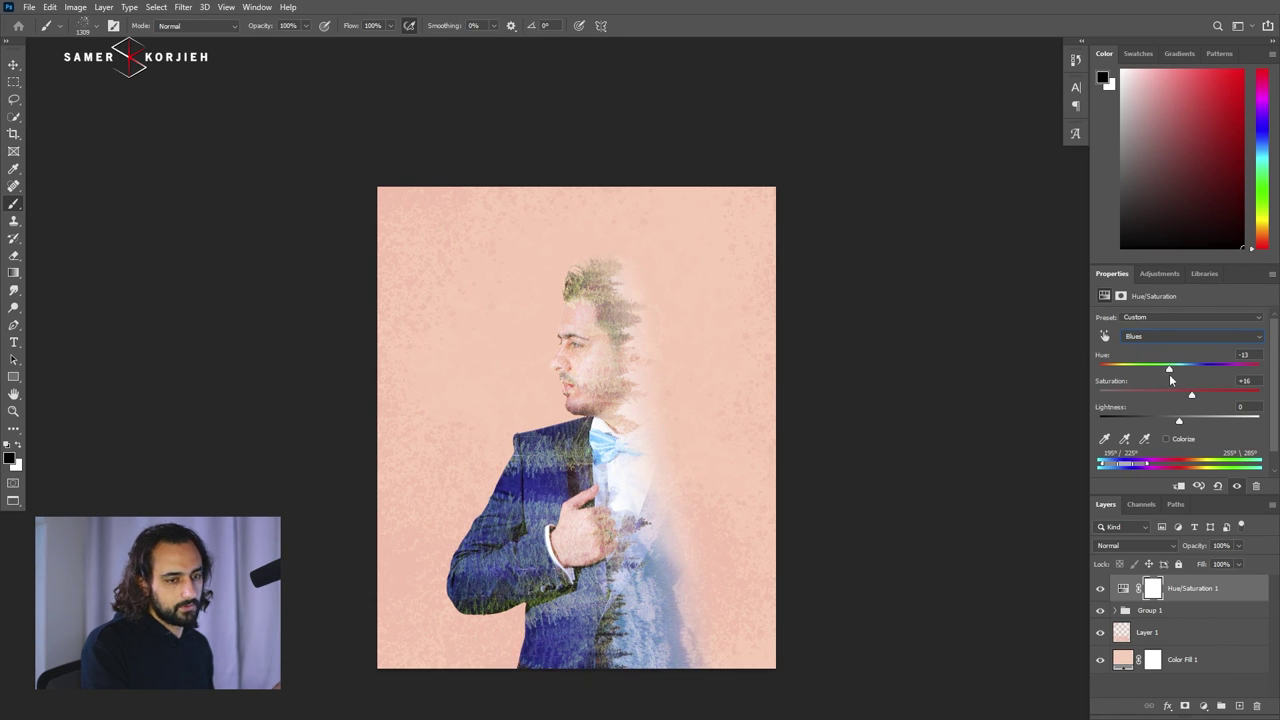